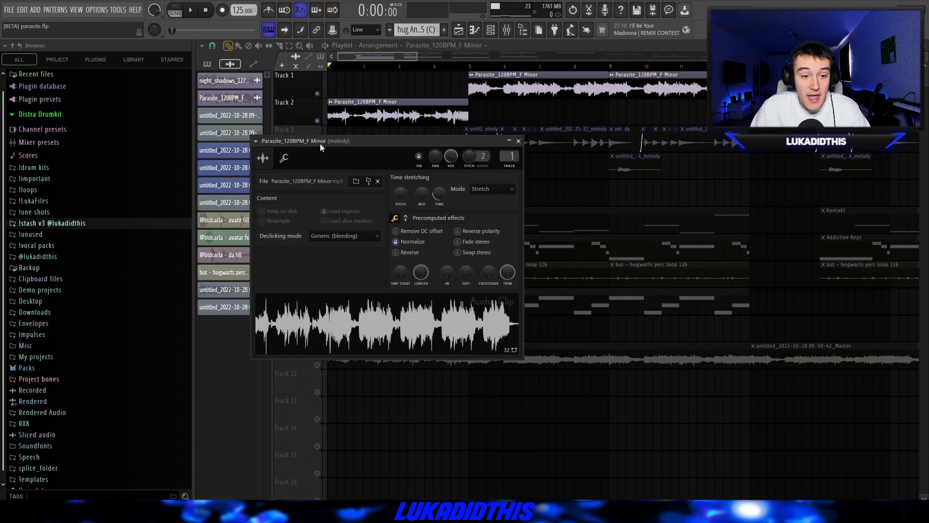
Close the sample's channel settings and play back the Parasite_120BPM_F Minor clips on tracks 1 and 2.
{"action": "left_click", "coordinate": [364, 102]}
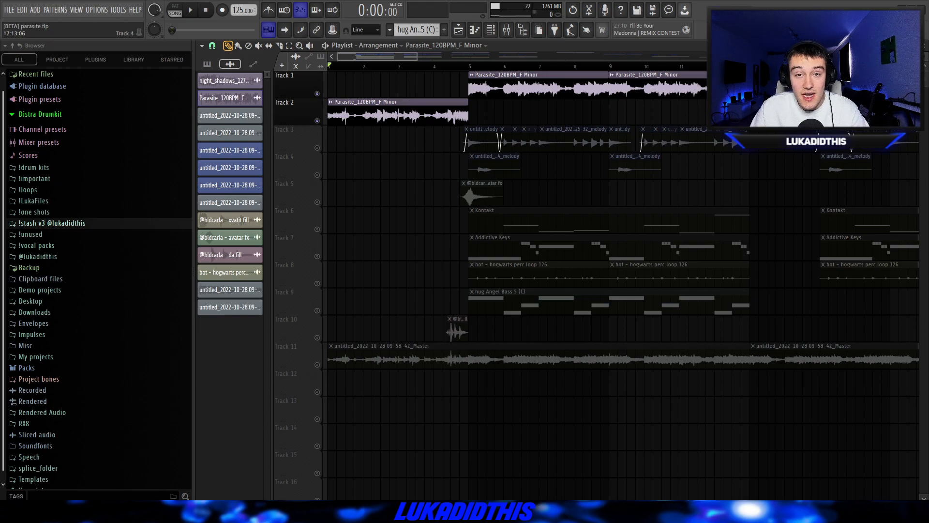
{"action": "key", "text": "space"}
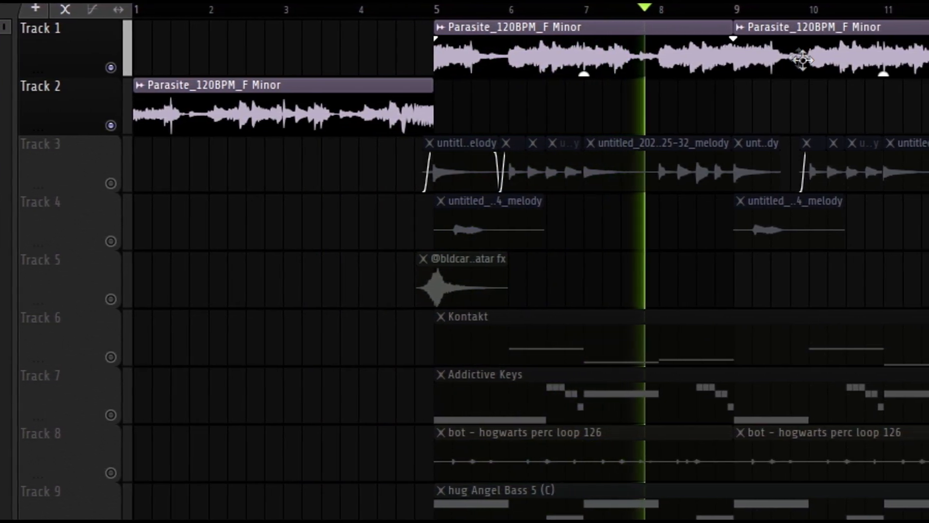
{"action": "left_click_drag", "start_coordinate": [813, 56], "coordinate": [853, 60]}
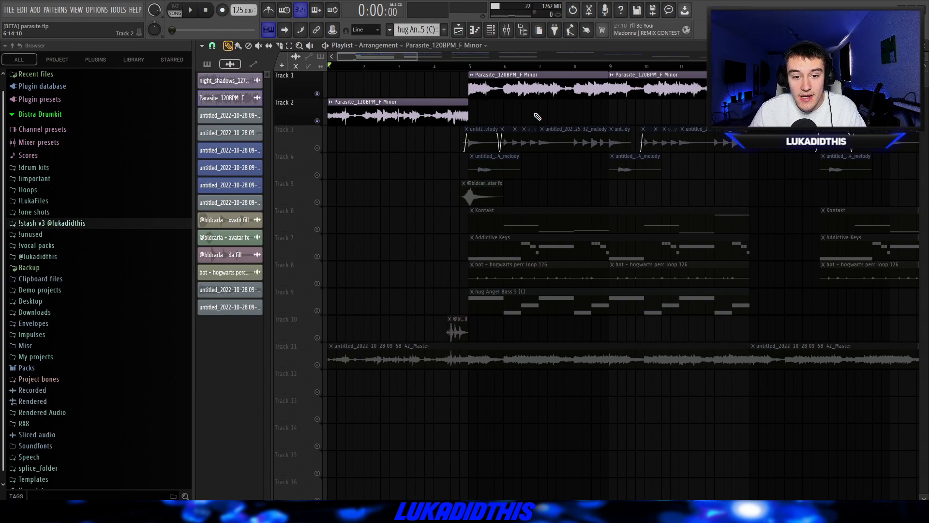
Solo track 3 and examine its melody insert's effects: TDR Kotelnikov, Aphex Vintage Exciter, RC-20, ValhallaVintageVerb, soothe2 and Fruity parametric EQ 2.
{"action": "left_click", "coordinate": [318, 148]}
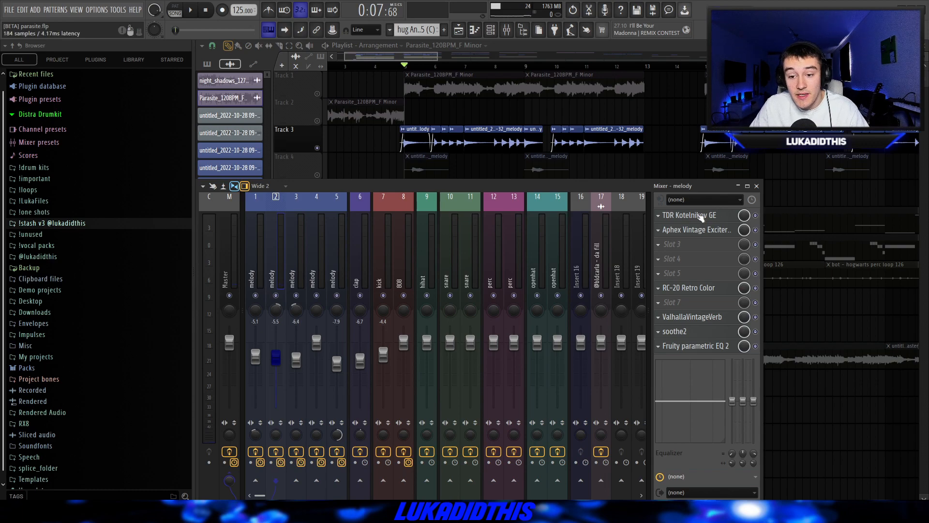
{"action": "left_click", "coordinate": [699, 216]}
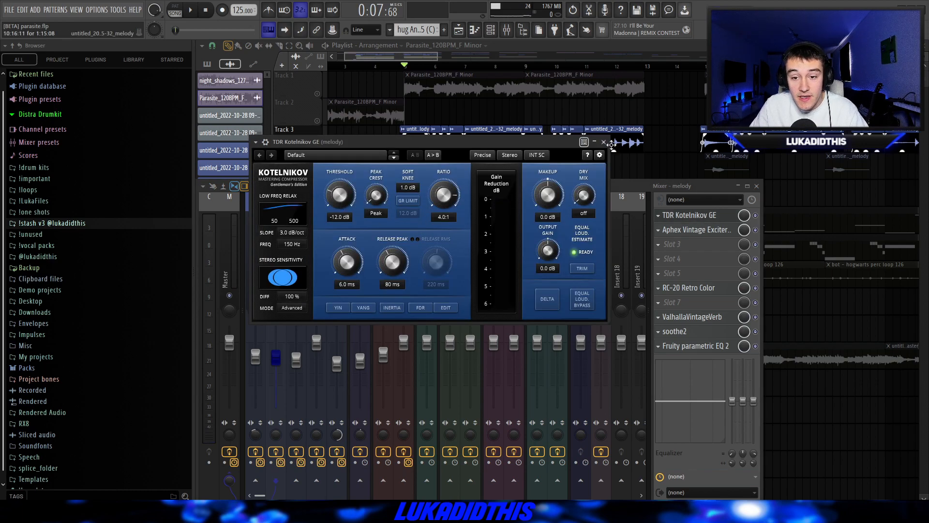
{"action": "left_click", "coordinate": [699, 216]}
{"action": "left_click", "coordinate": [699, 230]}
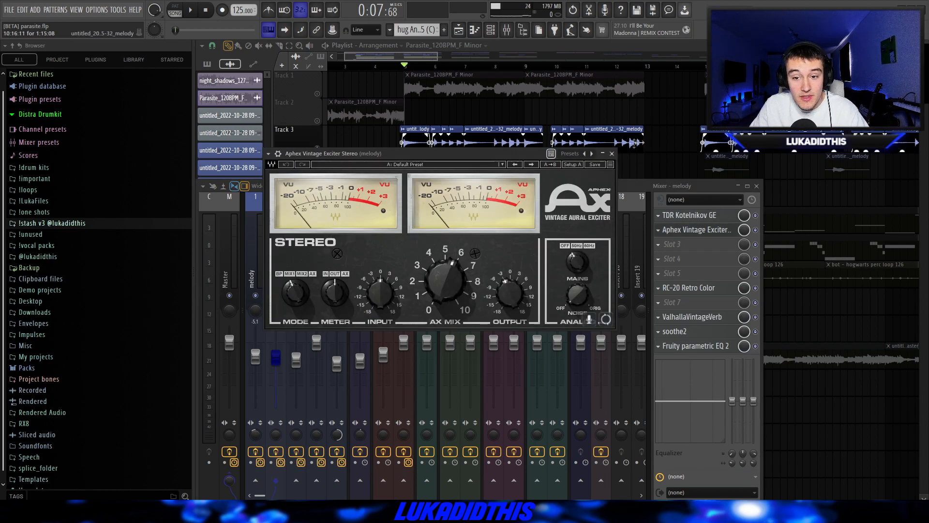
{"action": "left_click", "coordinate": [692, 287]}
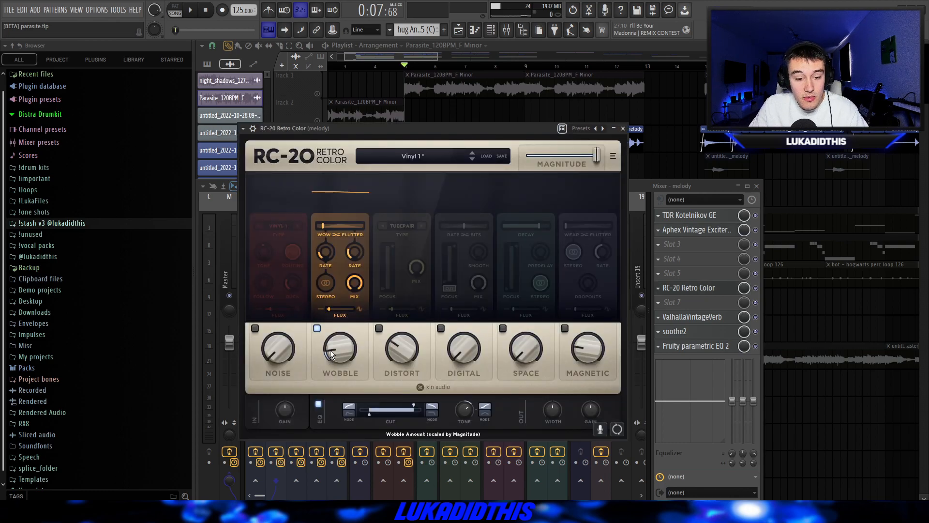
{"action": "left_click", "coordinate": [692, 317]}
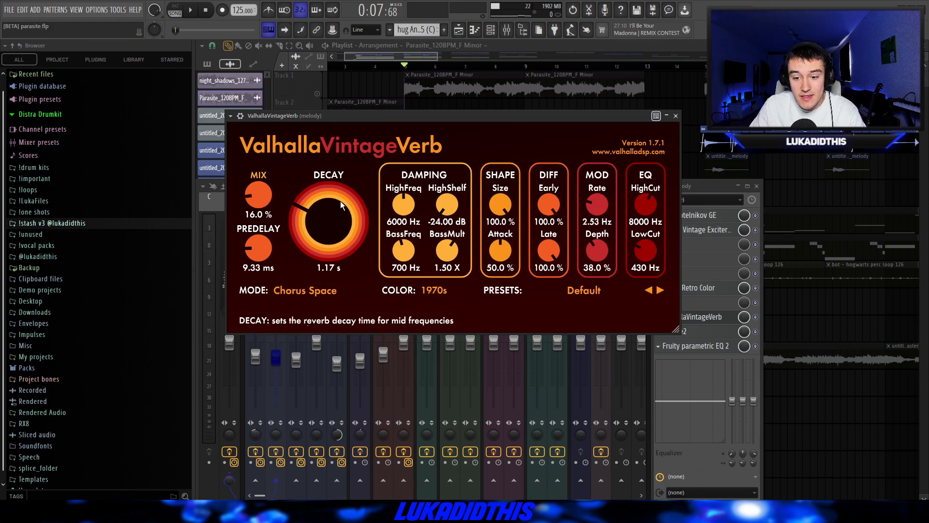
{"action": "left_click", "coordinate": [692, 332]}
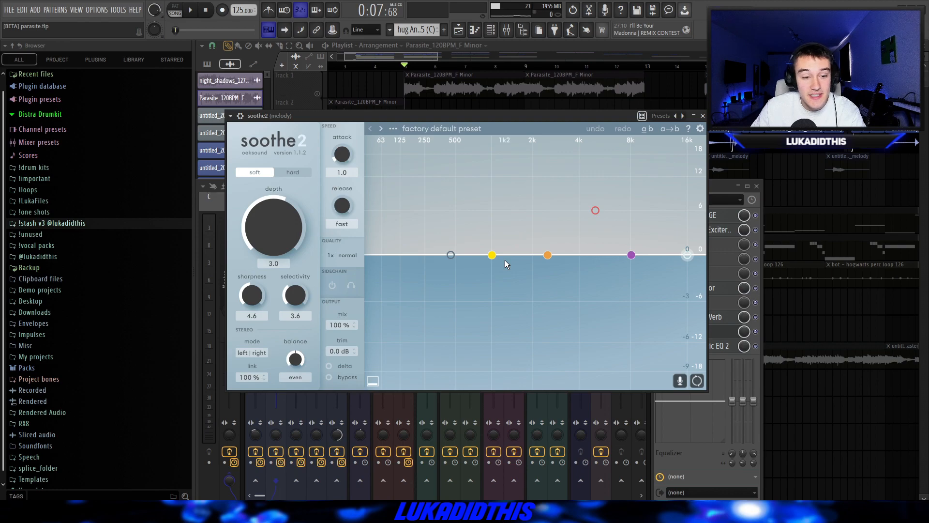
{"action": "left_click", "coordinate": [692, 345]}
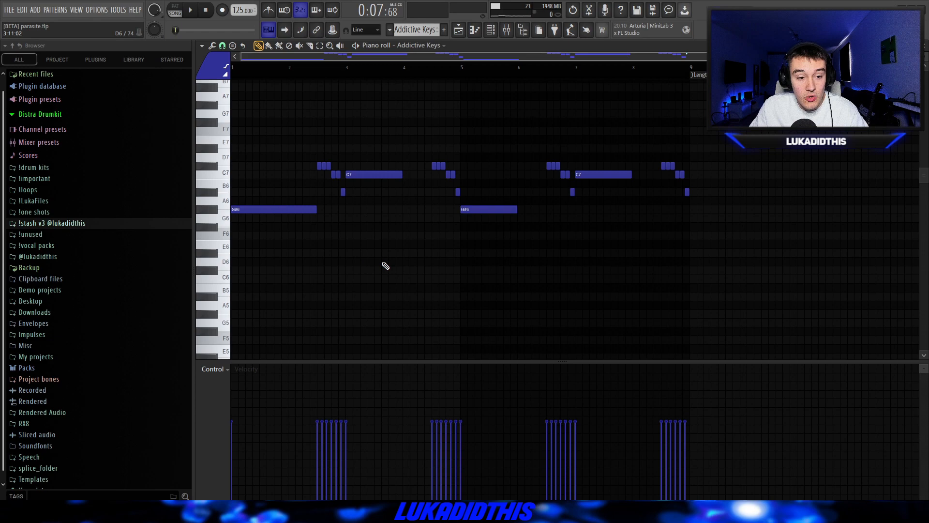
Review the Addictive Keys notes and inspect its melody insert's effects, including RC-20 Retro Color, ValhallaVintageVerb and the low-cut EQ.
{"action": "scroll", "coordinate": [747, 244], "scroll_direction": "up", "scroll_amount": 1}
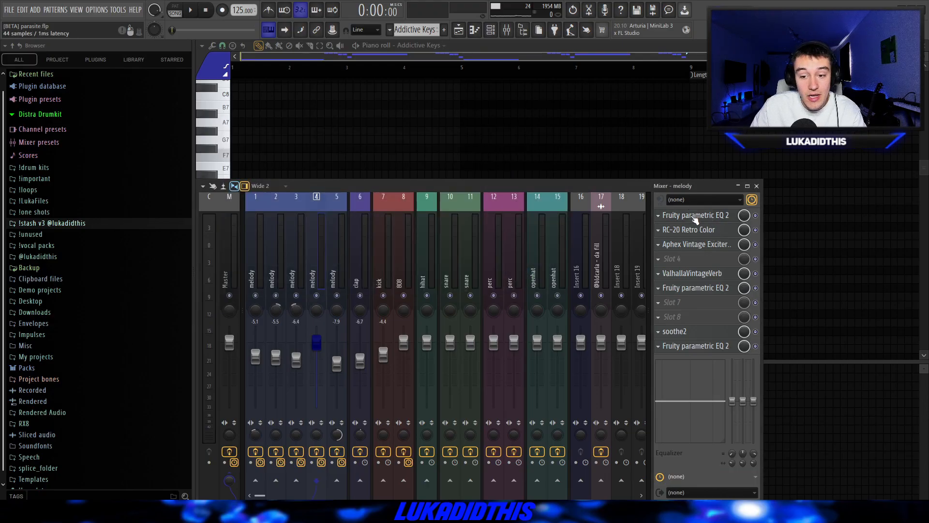
{"action": "left_click", "coordinate": [695, 219]}
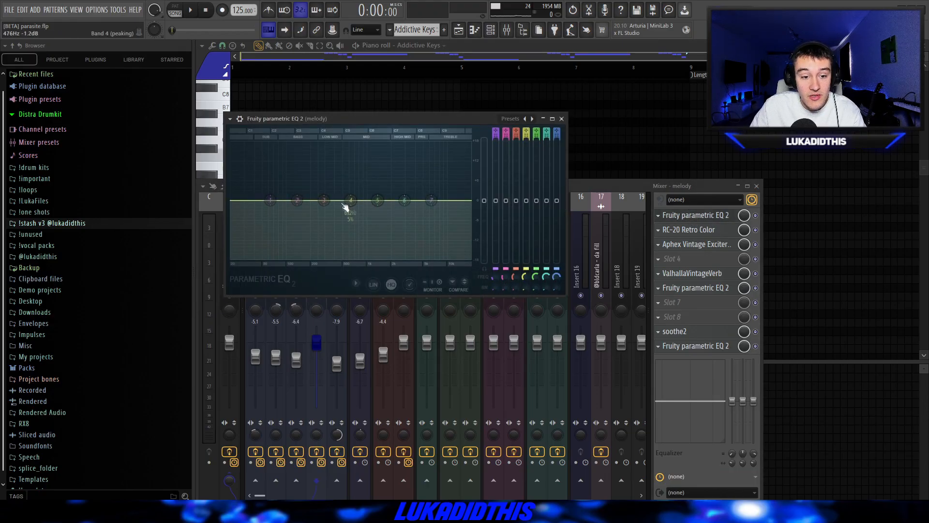
{"action": "left_click", "coordinate": [703, 230]}
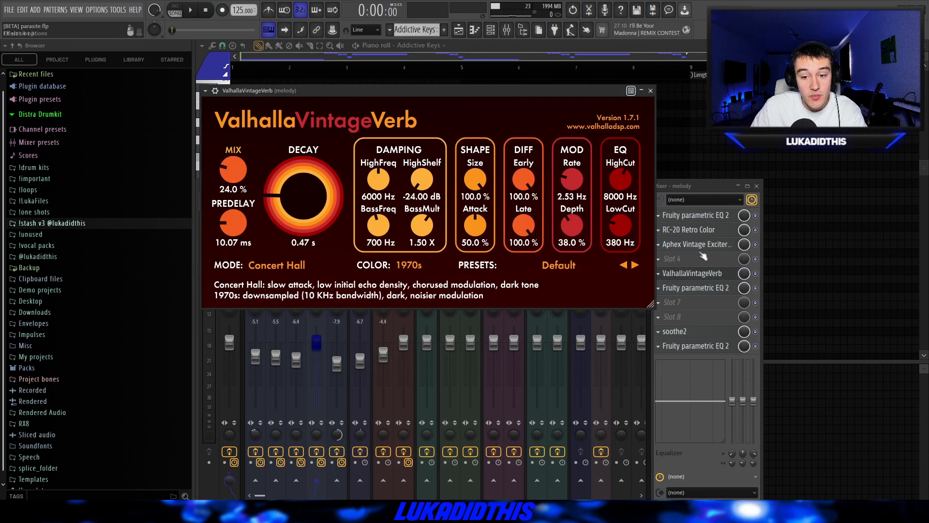
{"action": "left_click", "coordinate": [704, 289]}
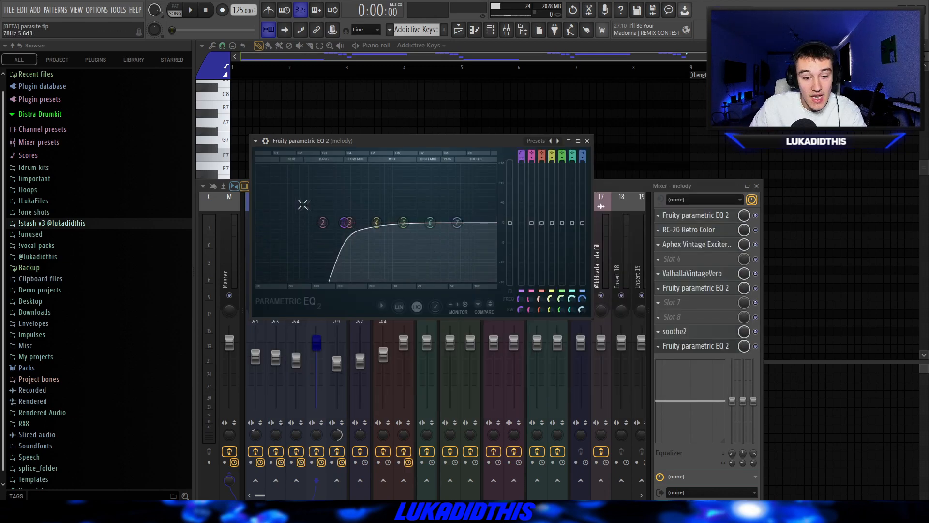
{"action": "left_click_drag", "start_coordinate": [338, 223], "coordinate": [343, 225]}
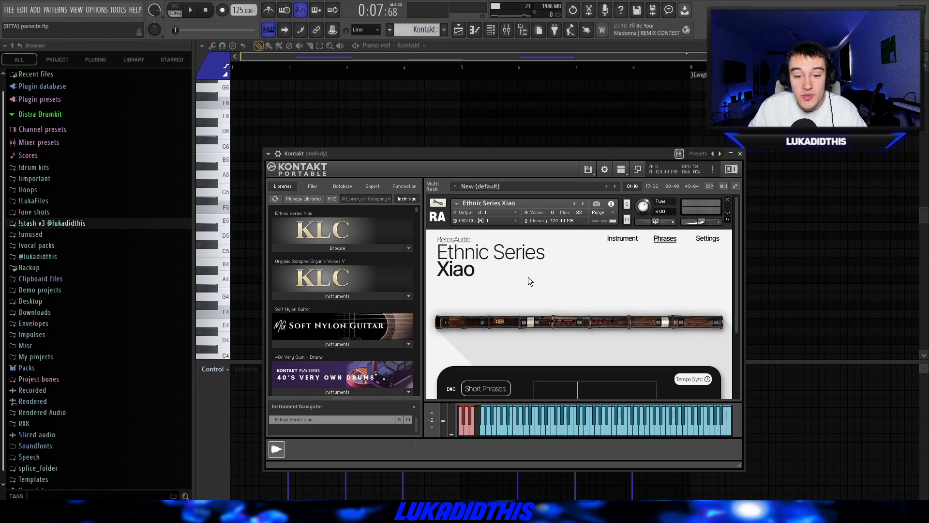
Examine the Ethnic Series Xiao phrases in Kontakt and play back the track 4 melody clips and the Kontakt notes.
{"action": "scroll", "coordinate": [490, 368], "scroll_direction": "down", "scroll_amount": 2}
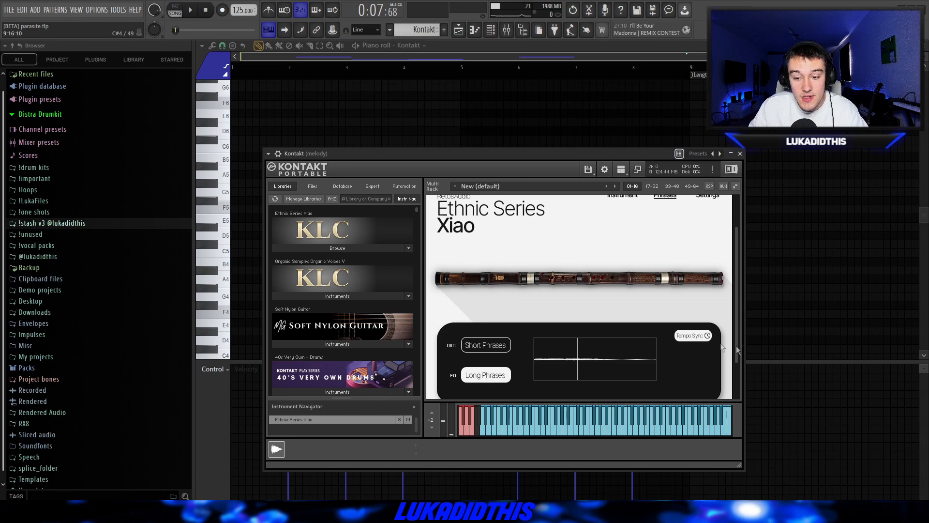
{"action": "key", "text": "Escape"}
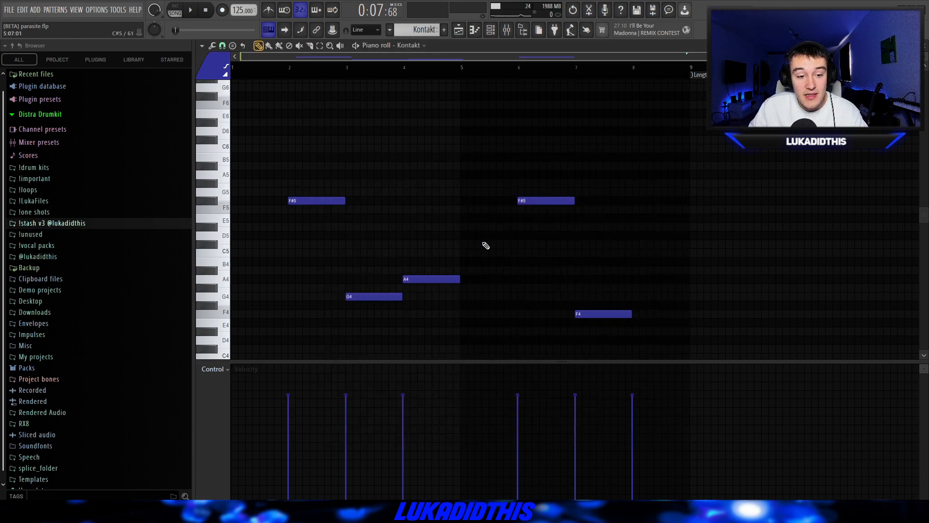
{"action": "key", "text": "F5"}
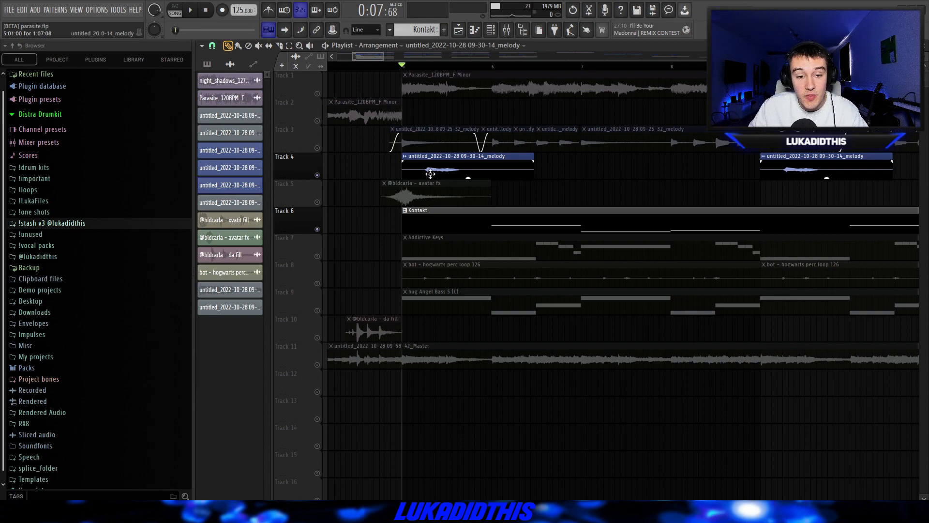
{"action": "key", "text": "space"}
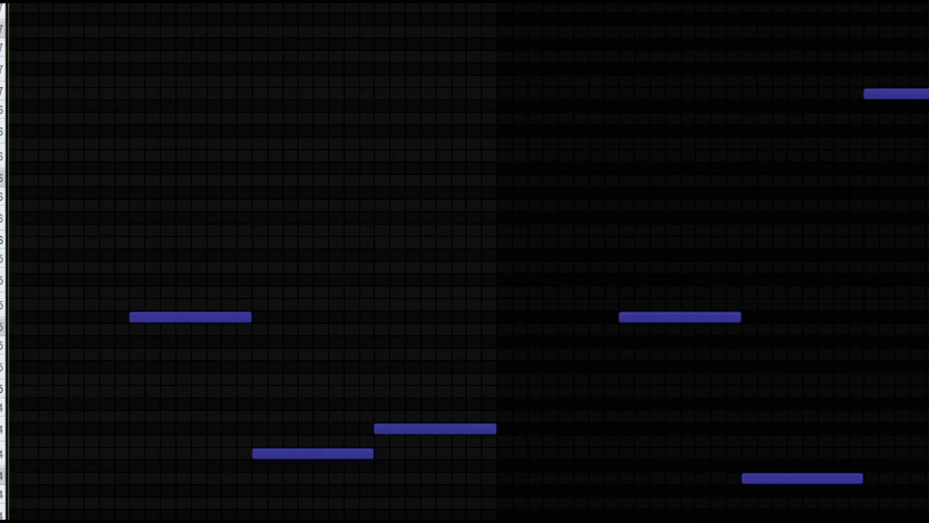
{"action": "key", "text": "space"}
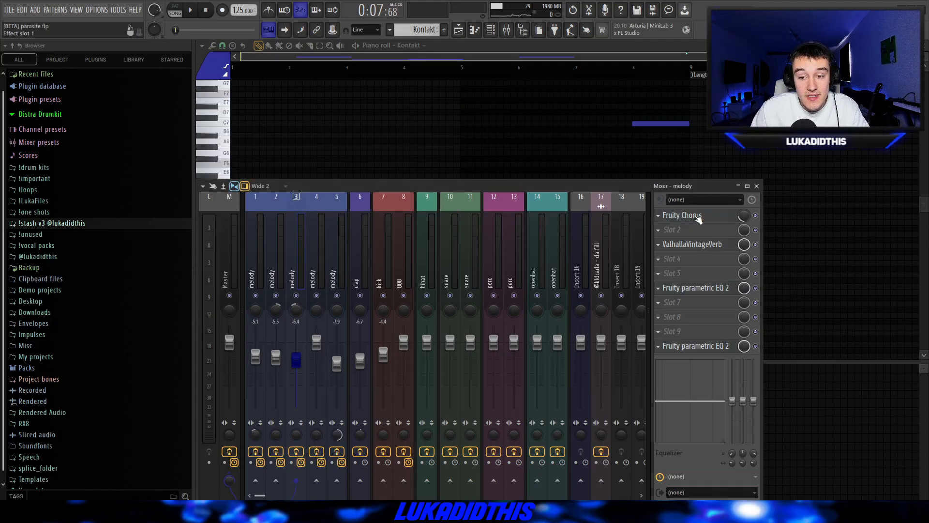
Inspect the effects on the Kontakt melody insert: Fruity Chorus and its mix level, ValhallaVintageVerb and Fruity parametric EQ 2.
{"action": "left_click", "coordinate": [698, 217]}
{"action": "left_click", "coordinate": [452, 103]}
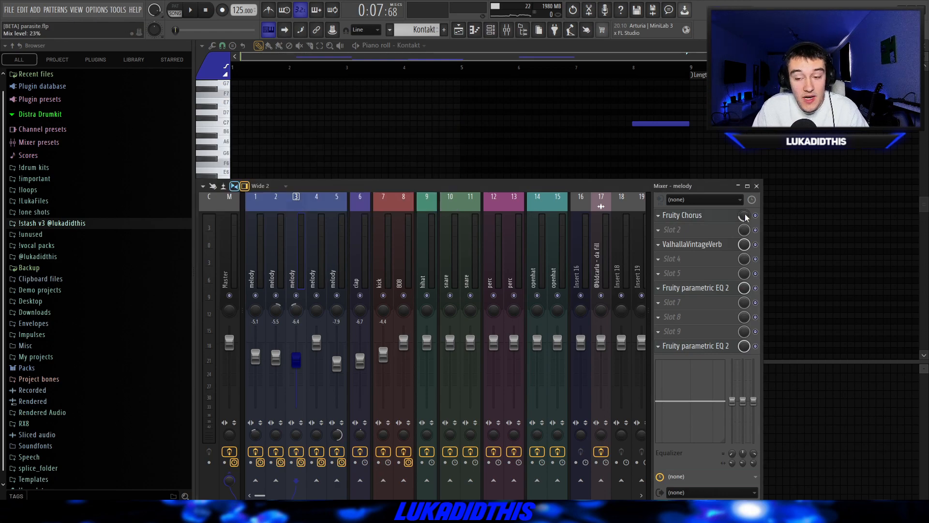
{"action": "left_click", "coordinate": [692, 244]}
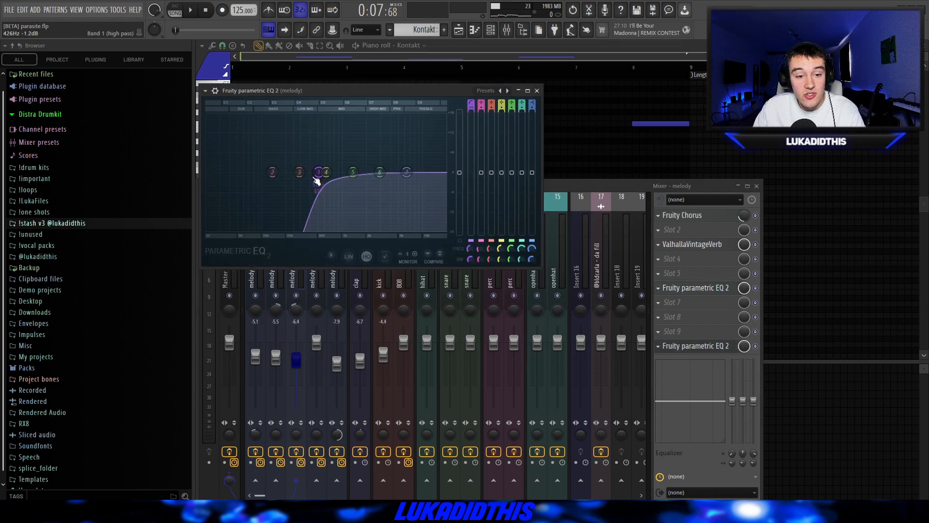
{"action": "key", "text": "Escape"}
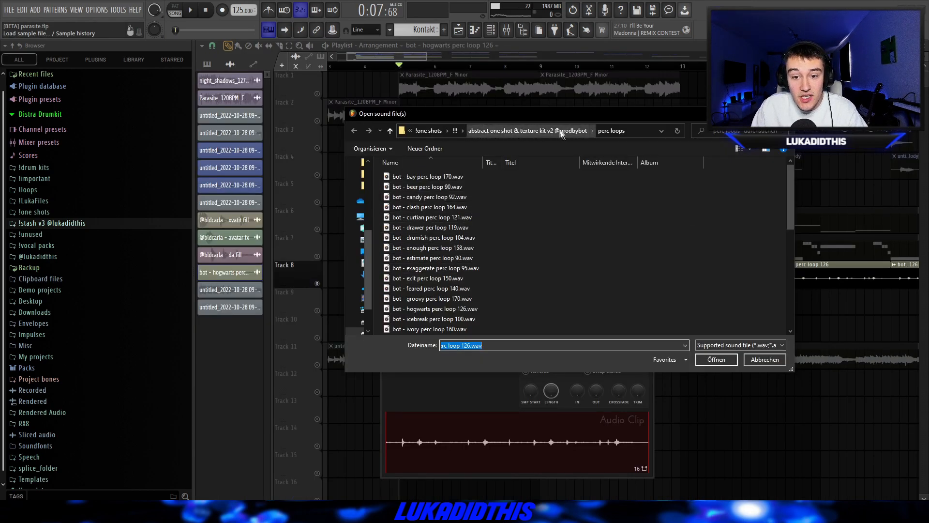
Check the hogwarts perc loop 126 sample's source and settings without replacing it, and view the EQ on its clap insert.
{"action": "left_click", "coordinate": [758, 359]}
{"action": "left_click_drag", "start_coordinate": [436, 264], "coordinate": [431, 181]}
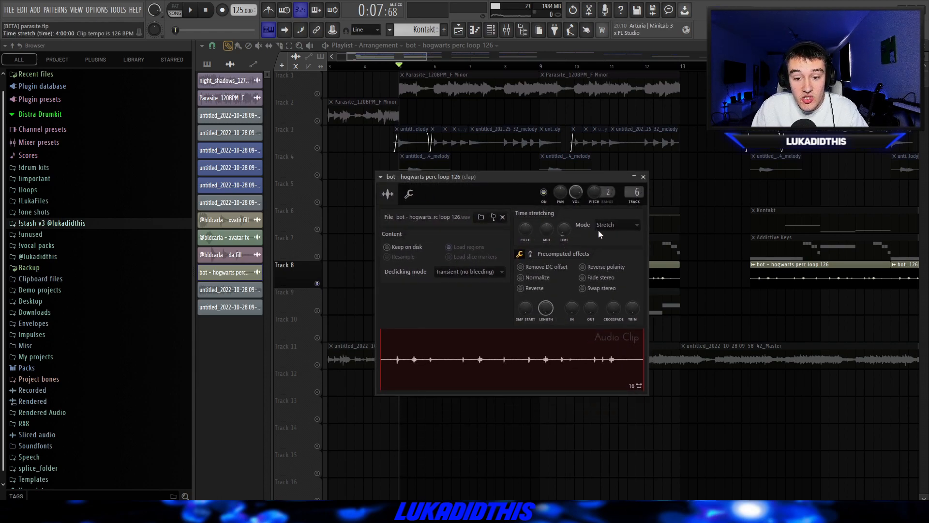
{"action": "left_click", "coordinate": [643, 178]}
{"action": "scroll", "coordinate": [875, 298], "scroll_direction": "down", "scroll_amount": 1}
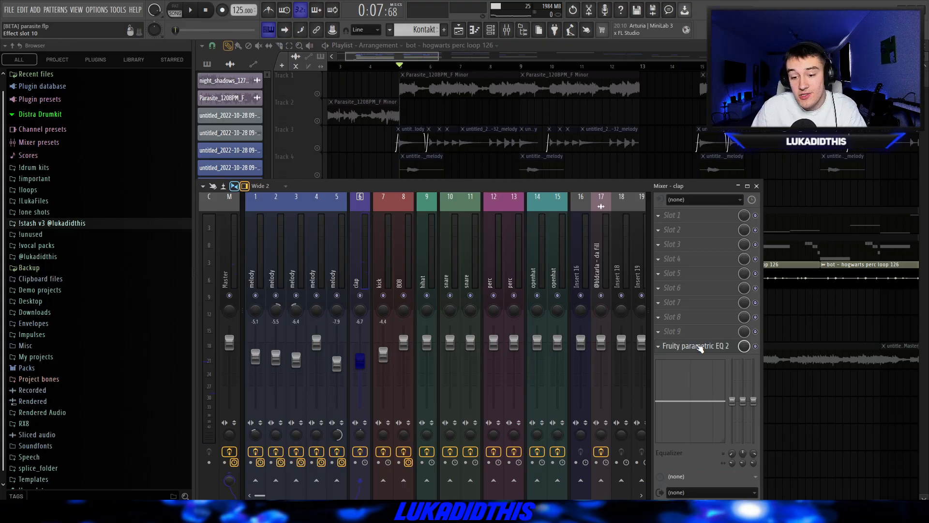
{"action": "left_click", "coordinate": [700, 347]}
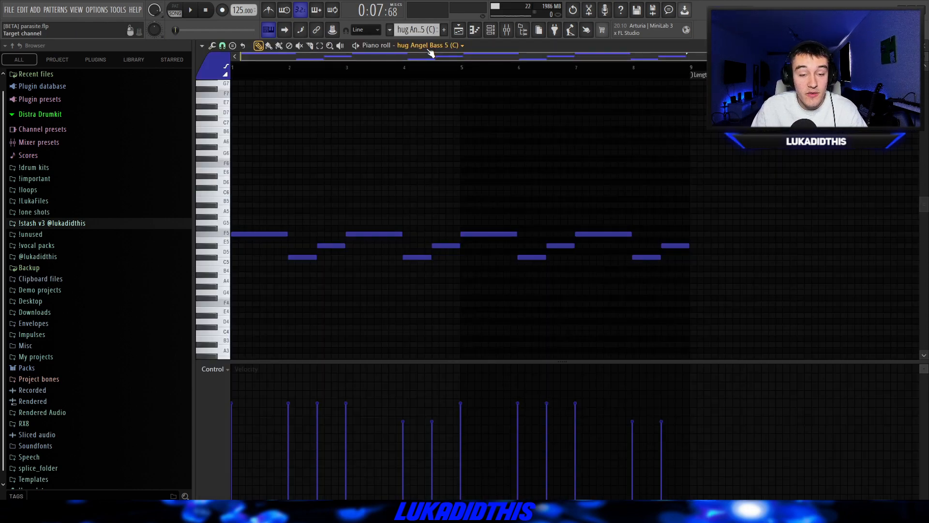
Review the hug Angel Bass 5 (C) notes and inspect its insert's Decapitator and Fruity parametric EQ 2 settings.
{"action": "scroll", "coordinate": [917, 251], "scroll_direction": "up", "scroll_amount": 2}
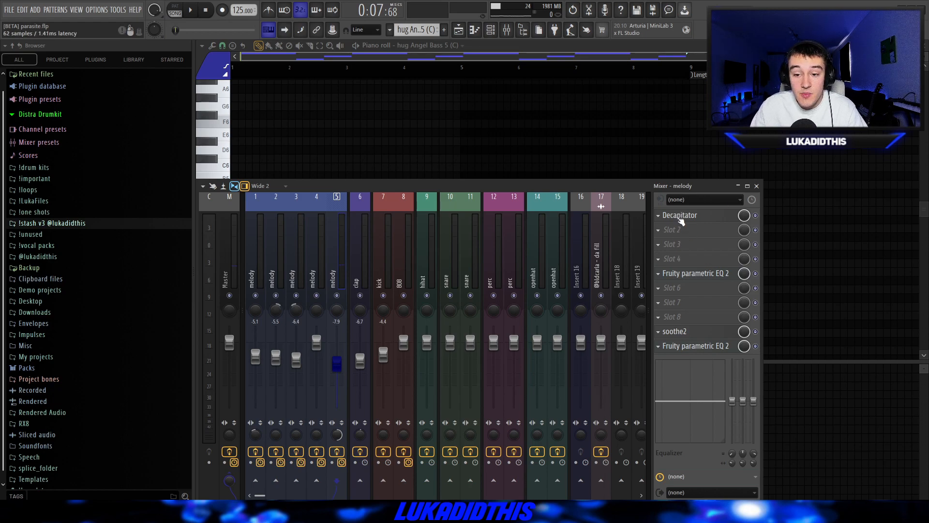
{"action": "left_click", "coordinate": [680, 218]}
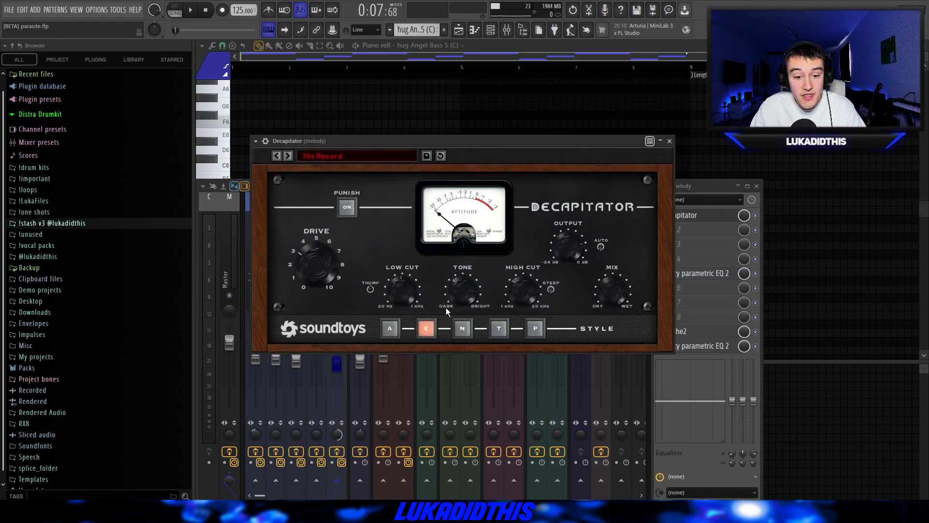
{"action": "left_click", "coordinate": [702, 272]}
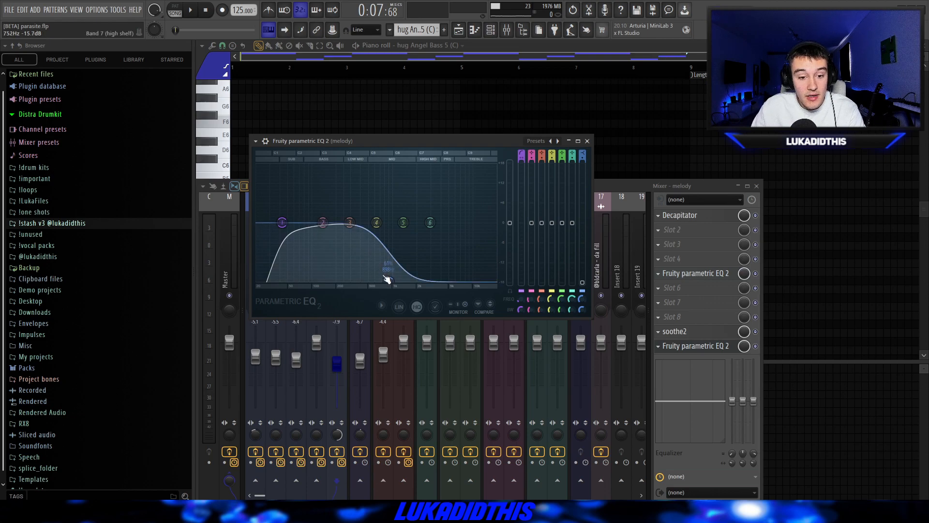
{"action": "left_click", "coordinate": [695, 346]}
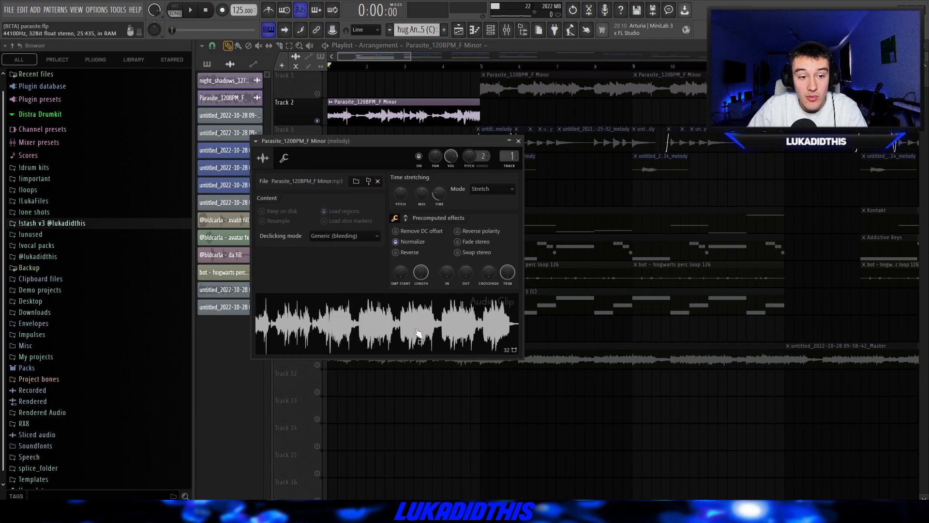
Open the Parasite_120BPM_F Minor sample in the Edison audio editor and run one of its region commands.
{"action": "right_click", "coordinate": [401, 340]}
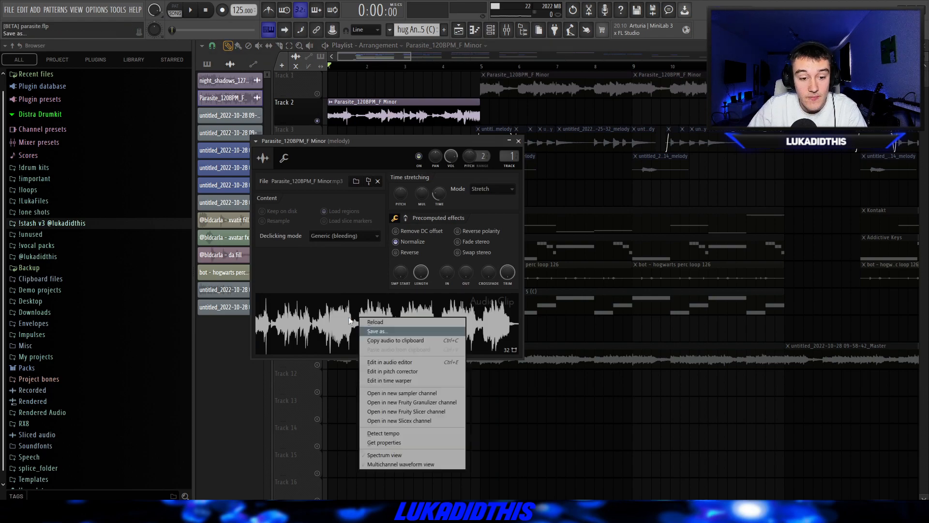
{"action": "left_click", "coordinate": [379, 363]}
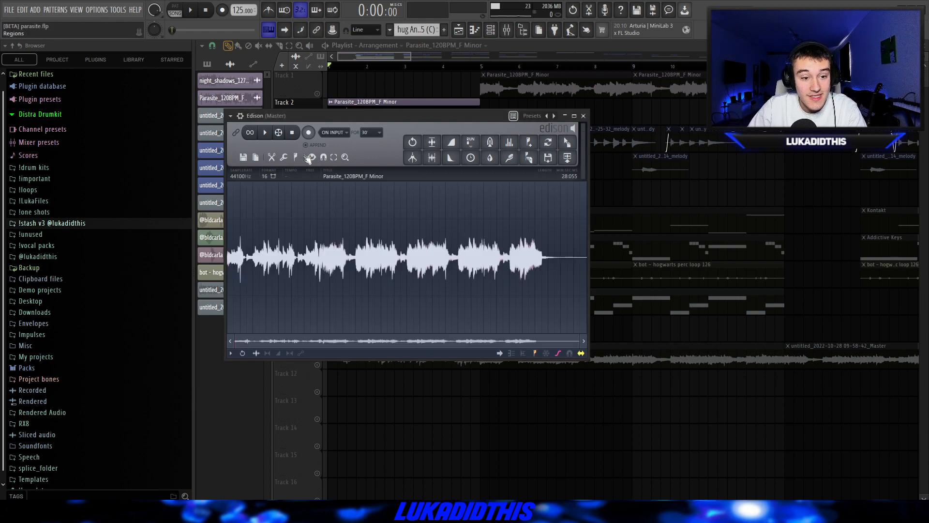
{"action": "left_click", "coordinate": [297, 158]}
{"action": "left_click", "coordinate": [312, 296]}
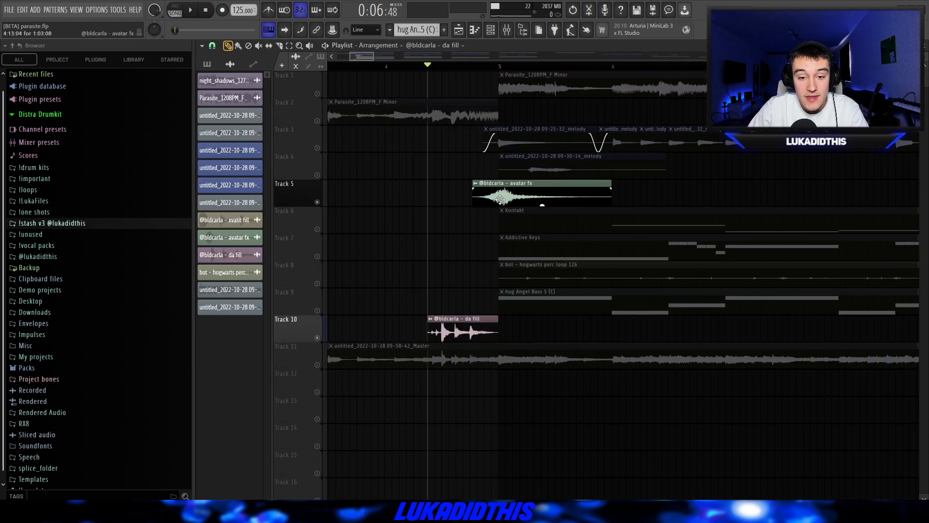
Inspect the "da fill" clip on track 10 and play it together with the "avatar fx" clip on track 5.
{"action": "double_click", "coordinate": [460, 332]}
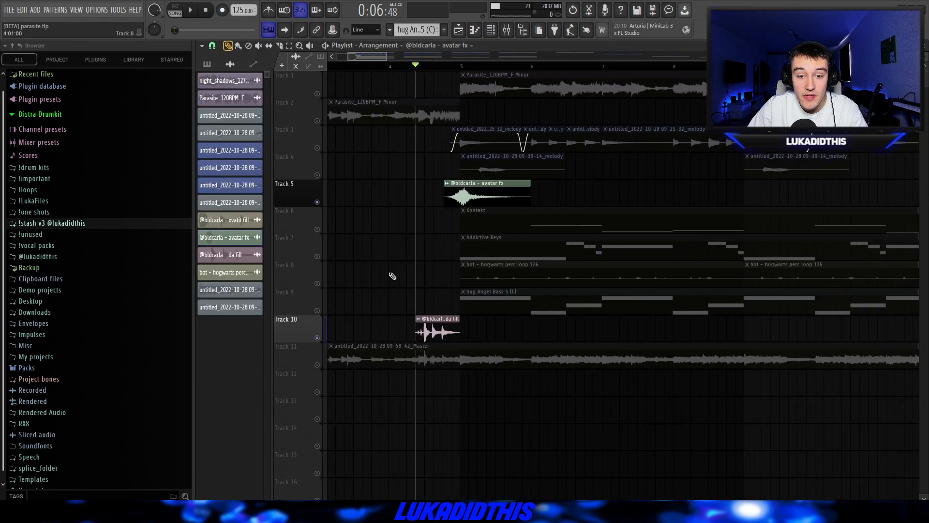
{"action": "key", "text": "space"}
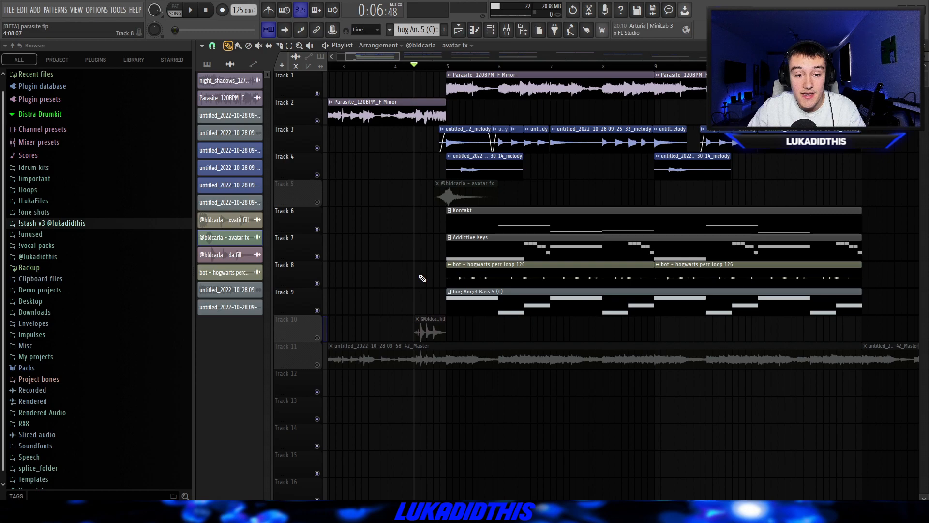
Play the arrangement from around bar 3 without, then with, the "avatar fx" and "da fill" clips to compare the transition.
{"action": "scroll", "coordinate": [422, 279], "scroll_direction": "down", "scroll_amount": 2}
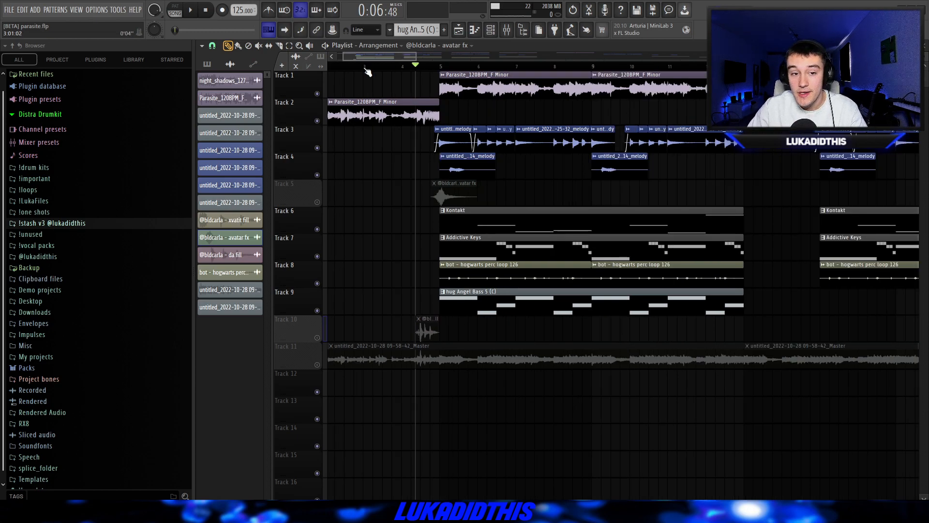
{"action": "left_click", "coordinate": [365, 67]}
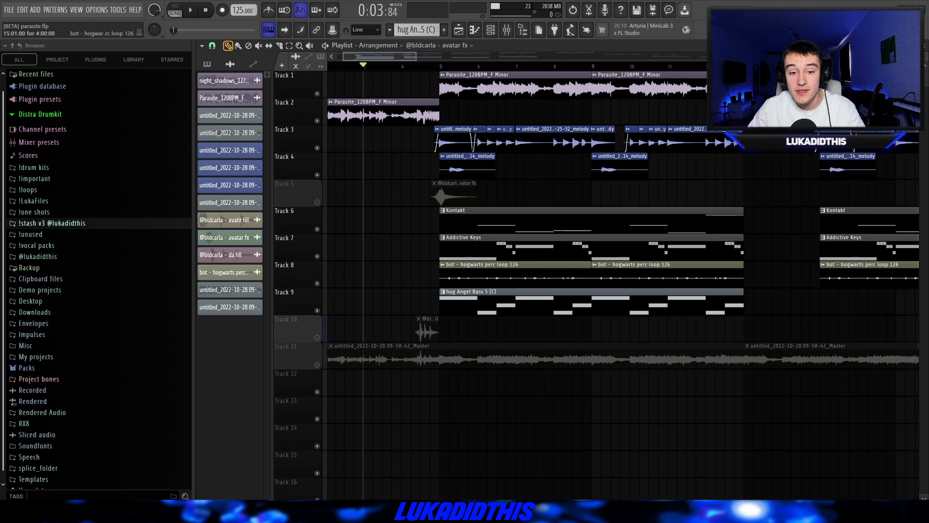
{"action": "key", "text": "space"}
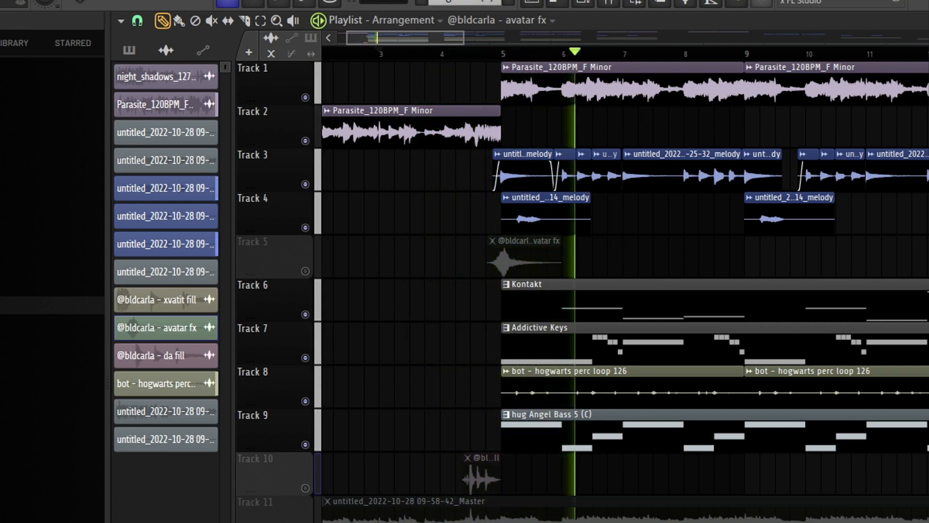
{"action": "key", "text": "space"}
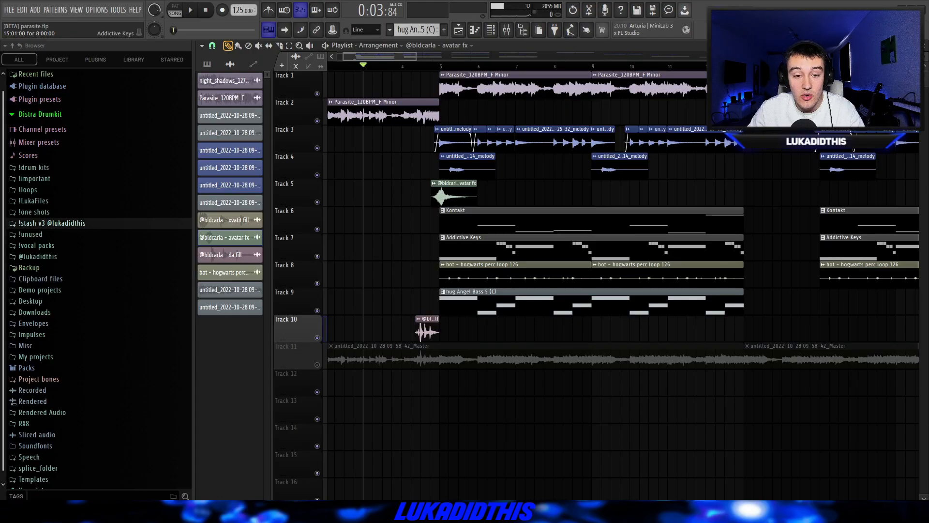
{"action": "key", "text": "space"}
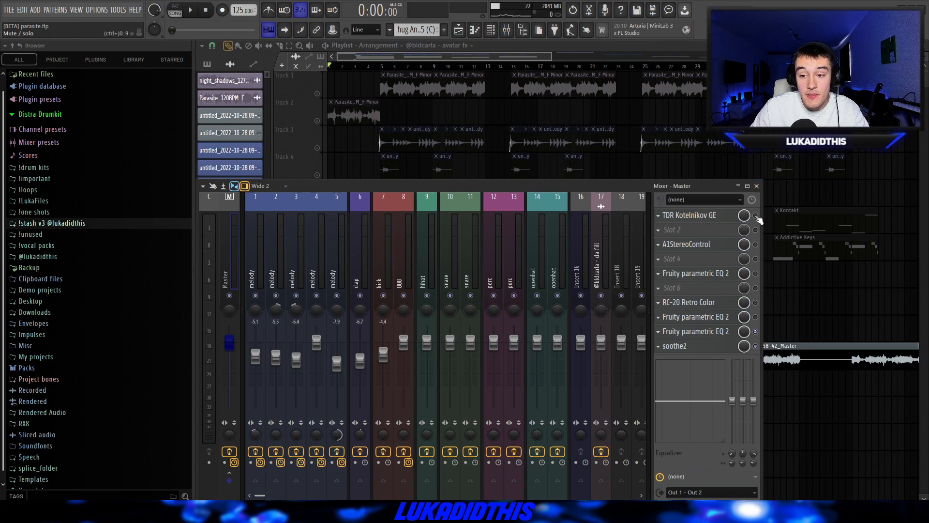
{"action": "left_click", "coordinate": [757, 185]}
{"action": "double_click", "coordinate": [430, 358]}
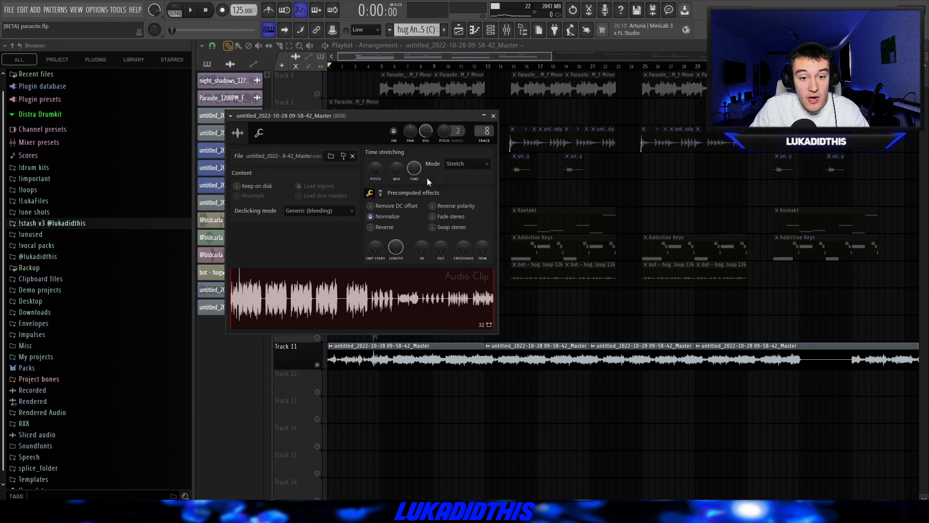
{"action": "double_click", "coordinate": [488, 130]}
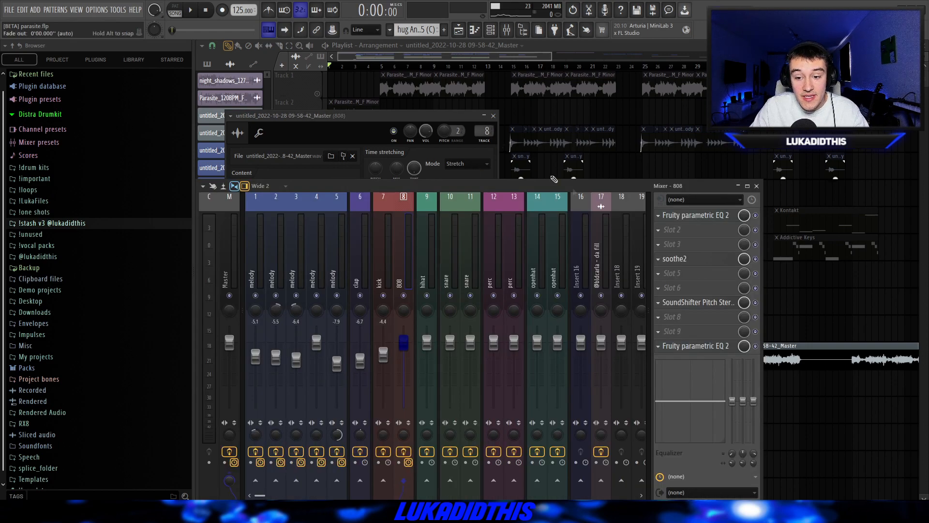
Inspect the 808 insert's soothe2, SoundShifter Pitch Stereo and both Fruity parametric EQ 2 effects.
{"action": "left_click", "coordinate": [716, 216]}
{"action": "left_click", "coordinate": [674, 258]}
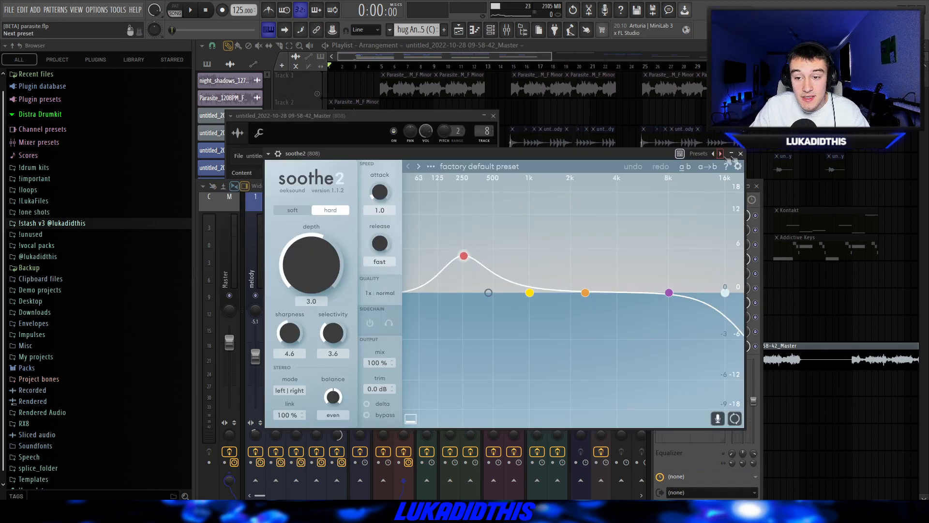
{"action": "left_click", "coordinate": [740, 154]}
{"action": "left_click", "coordinate": [697, 302]}
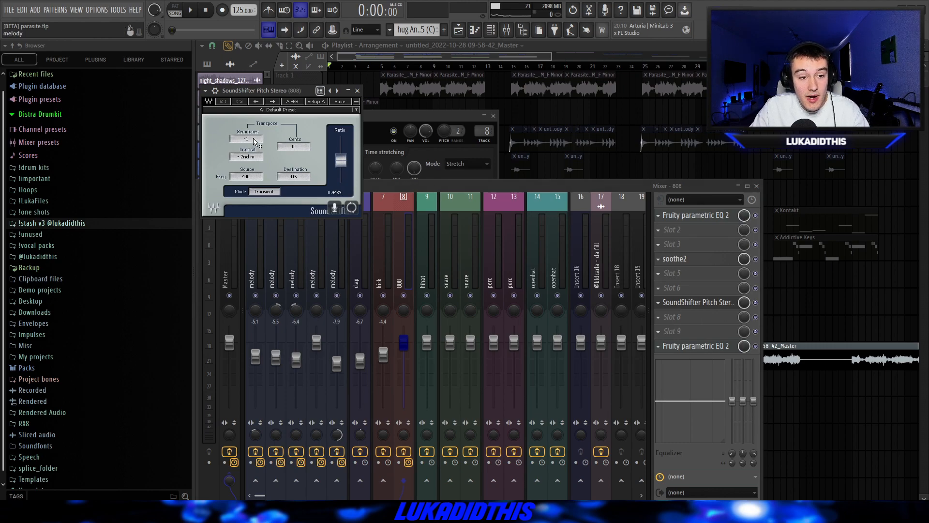
{"action": "left_click", "coordinate": [695, 346]}
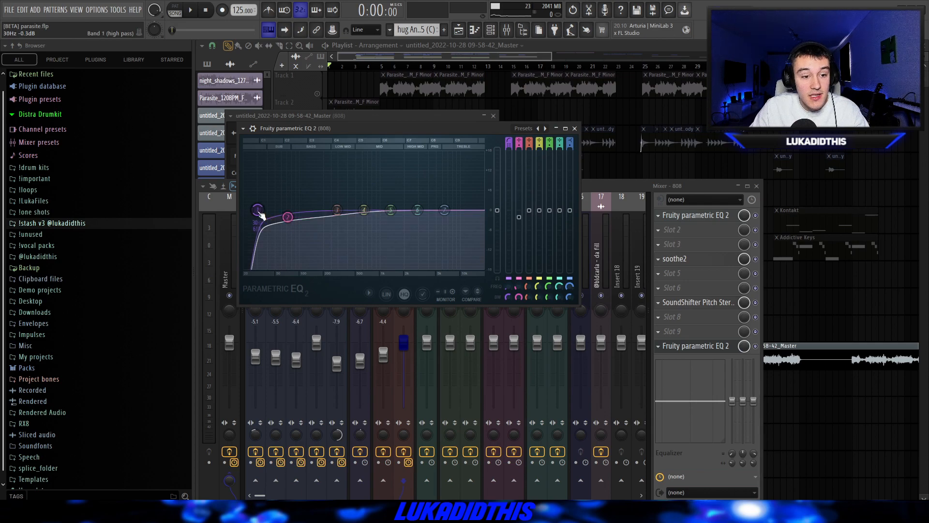
{"action": "right_click", "coordinate": [593, 164]}
In the reception.flp project, select the Deep End_91BPM_B Major sample on track 1 and play it soloed.
{"action": "scroll", "coordinate": [312, 348], "scroll_direction": "down", "scroll_amount": 2}
{"action": "scroll", "coordinate": [311, 348], "scroll_direction": "up", "scroll_amount": 1}
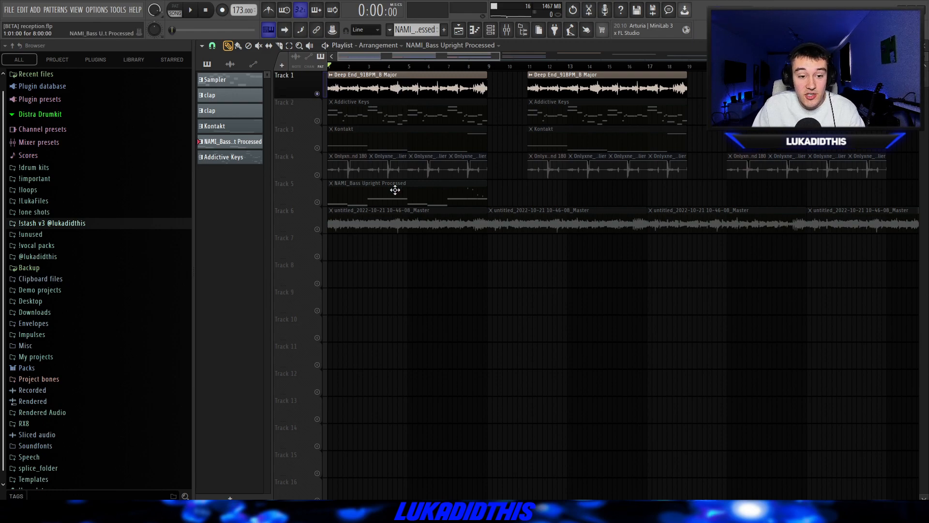
{"action": "left_click", "coordinate": [383, 82]}
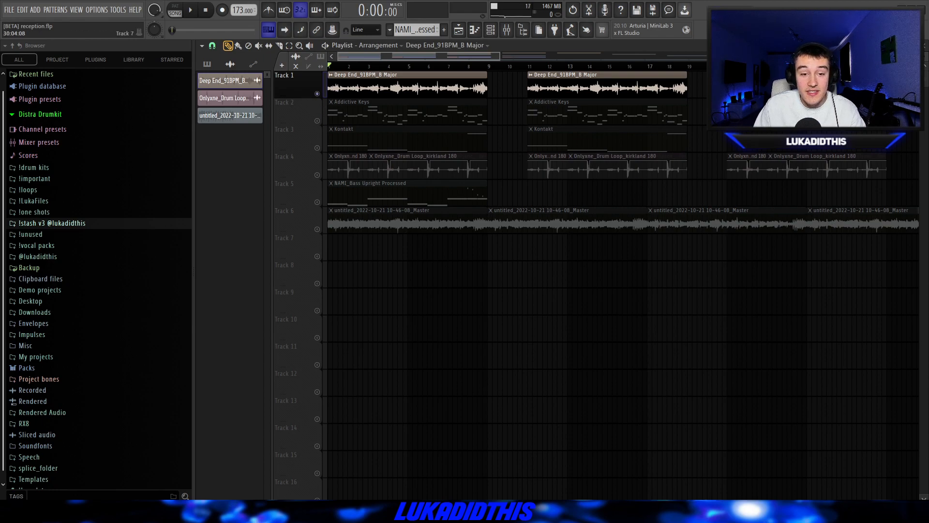
{"action": "key", "text": "space"}
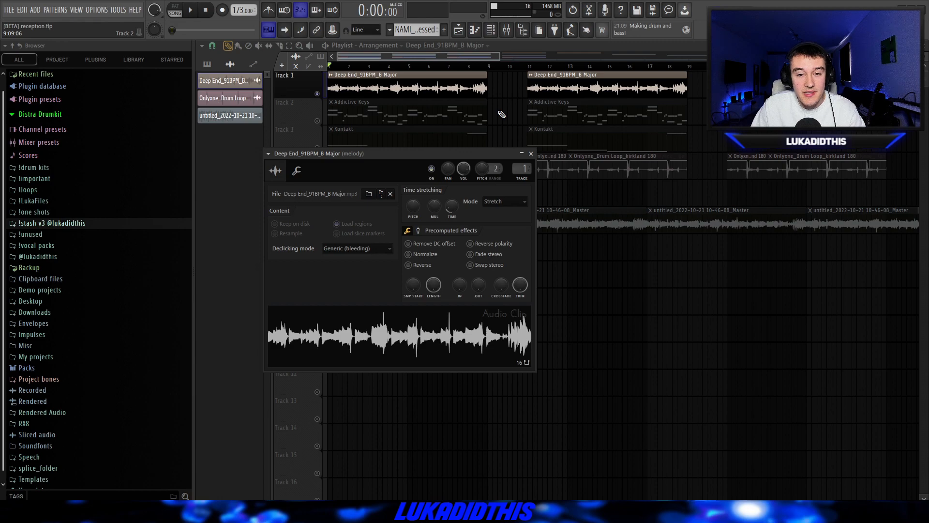
Open the Addictive Keys part on track 2 and review its Studio Grand preset and piano roll notes.
{"action": "double_click", "coordinate": [450, 116]}
{"action": "left_click", "coordinate": [416, 46]}
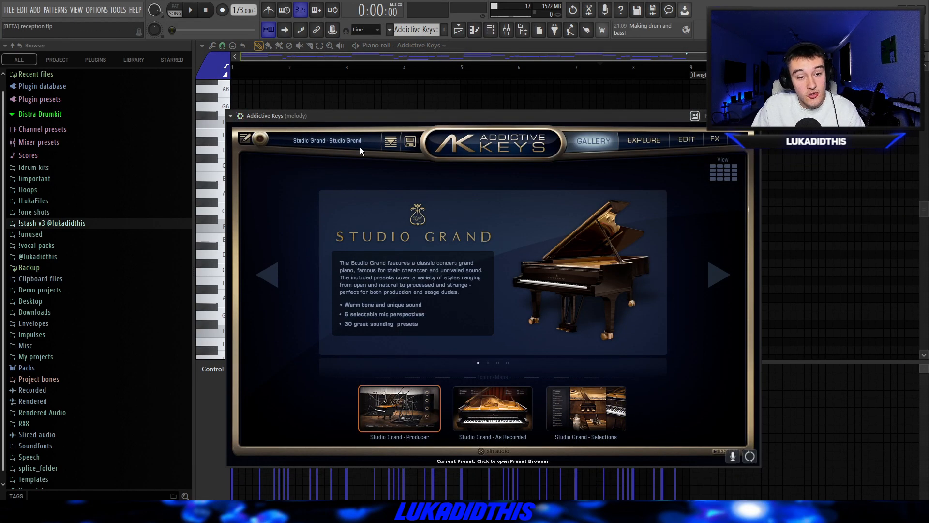
{"action": "right_click", "coordinate": [827, 235]}
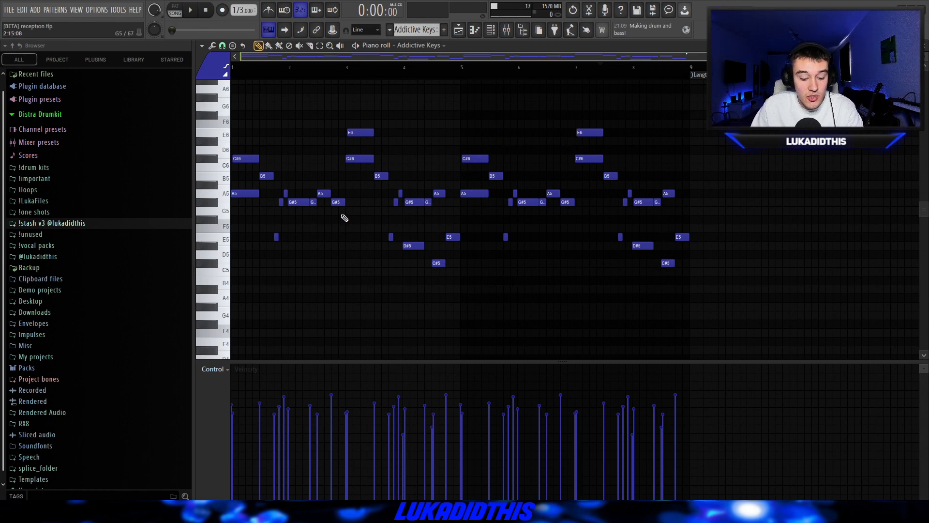
{"action": "key", "text": "alt+s"}
{"action": "key", "text": "Escape"}
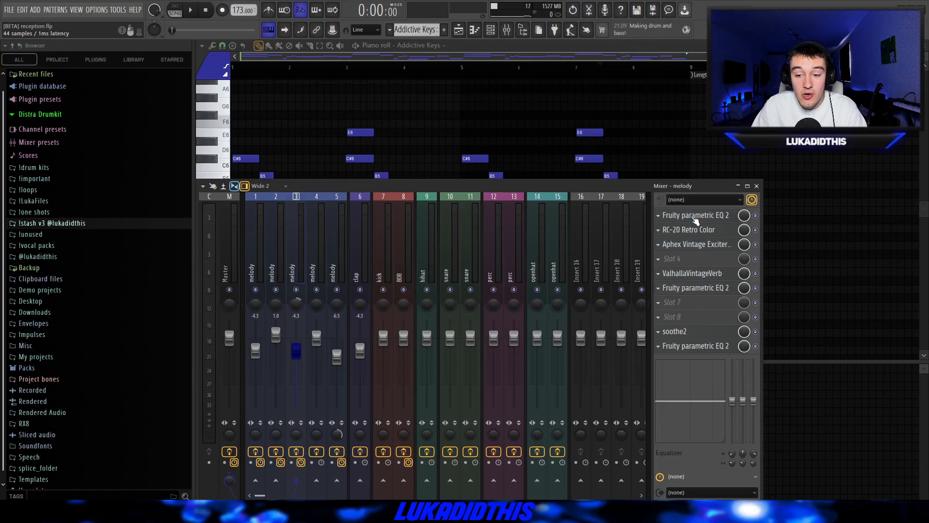
Inspect the first EQ, RC-20 Retro Color, Aphex Vintage Exciter and ValhallaVintageVerb on the Addictive Keys melody insert.
{"action": "left_click", "coordinate": [695, 219]}
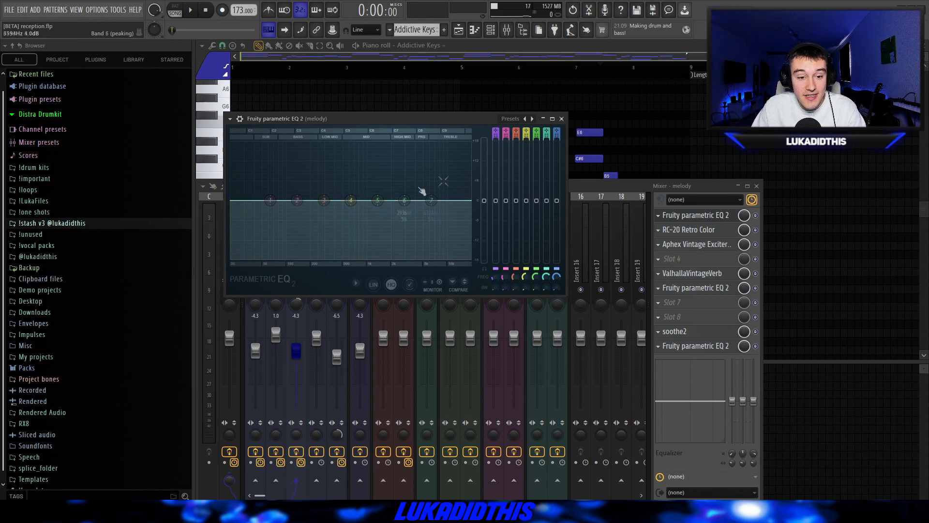
{"action": "left_click", "coordinate": [561, 119]}
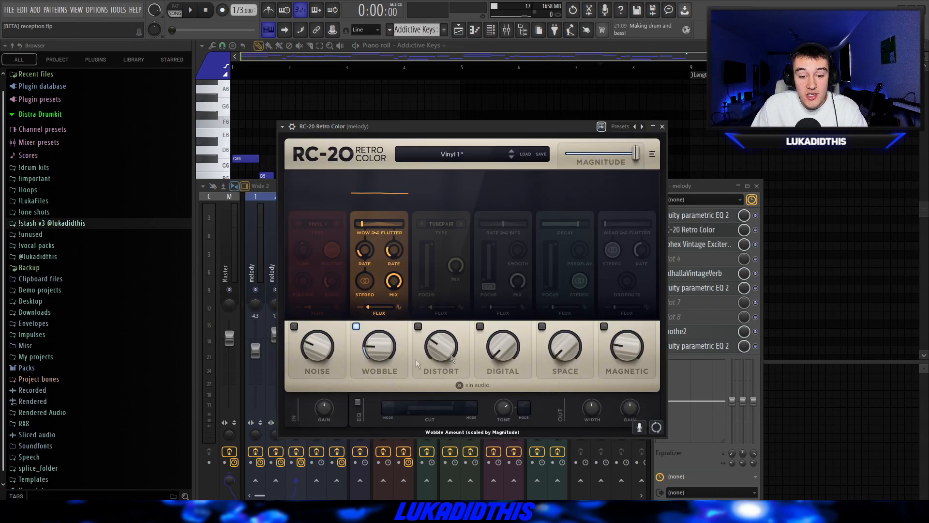
{"action": "left_click", "coordinate": [662, 126]}
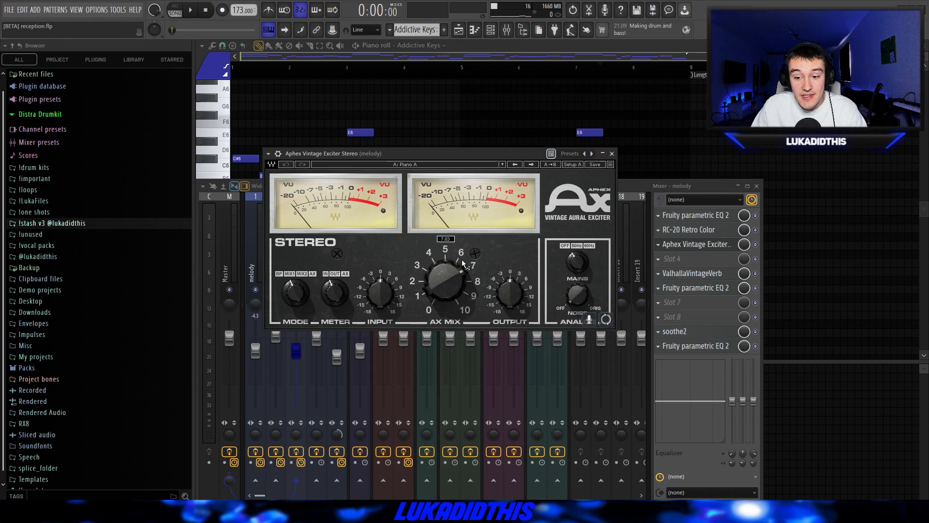
{"action": "left_click", "coordinate": [612, 153]}
{"action": "left_click", "coordinate": [692, 273]}
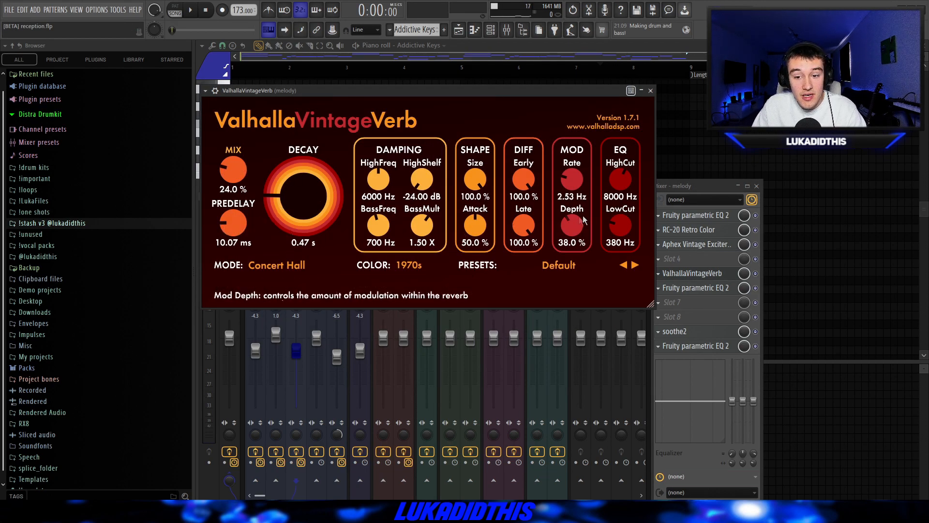
{"action": "left_click", "coordinate": [651, 91]}
Inspect the EQ after the reverb, soothe2 and the final Fruity parametric EQ 2 on the Addictive Keys insert.
{"action": "left_click_drag", "start_coordinate": [310, 213], "coordinate": [319, 242]}
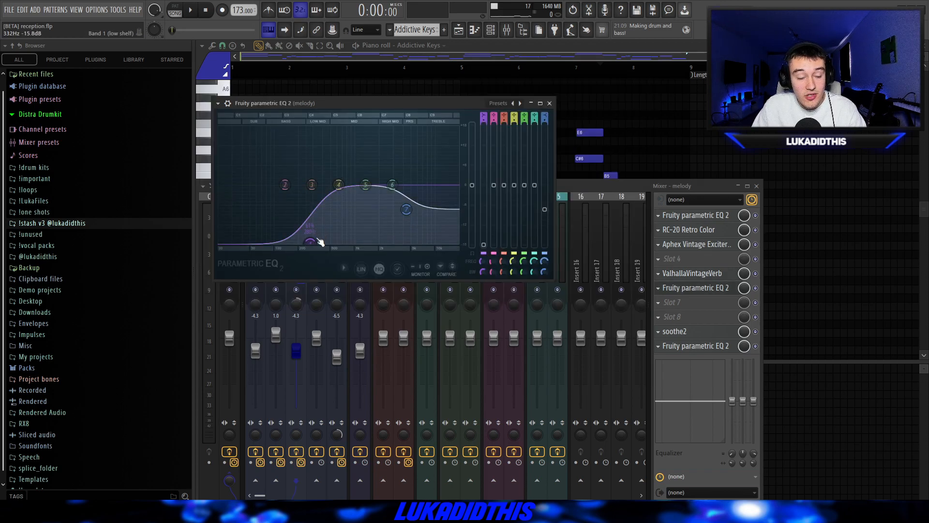
{"action": "left_click", "coordinate": [549, 103]}
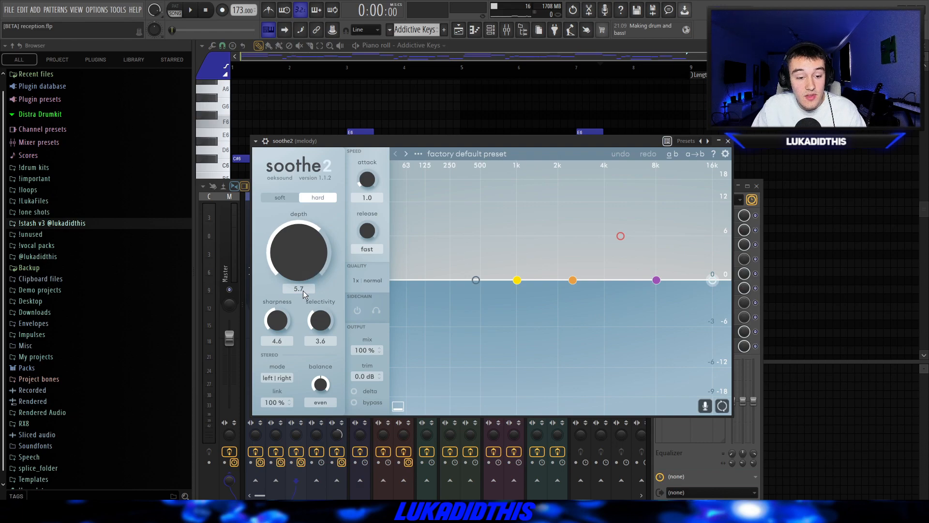
{"action": "left_click", "coordinate": [728, 141]}
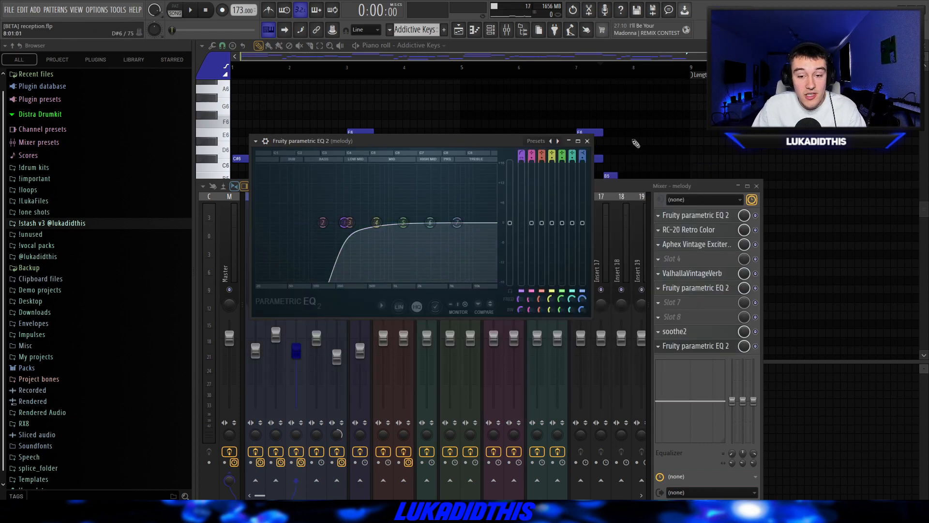
{"action": "left_click", "coordinate": [587, 141]}
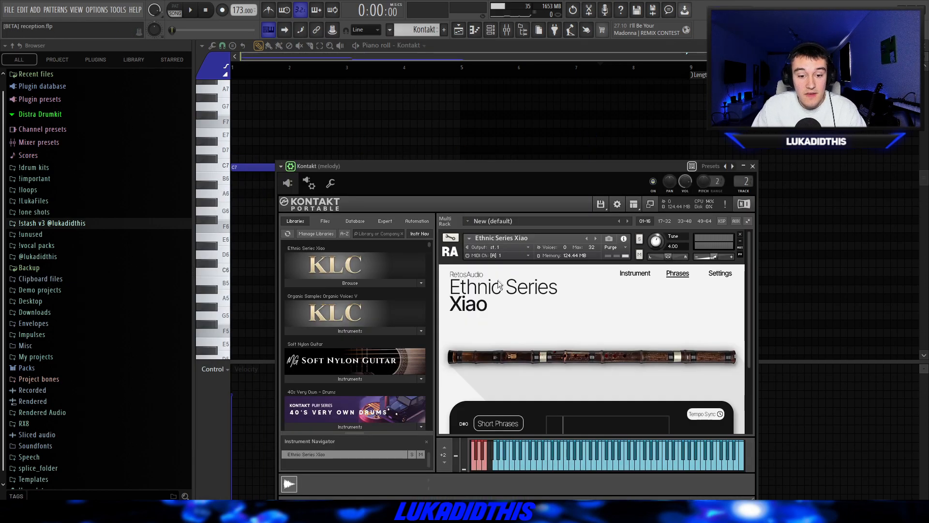
Review the Kontakt part's Ethnic Series Xiao instrument with its phrase options, and play its piano roll notes.
{"action": "scroll", "coordinate": [505, 297], "scroll_direction": "down", "scroll_amount": 5}
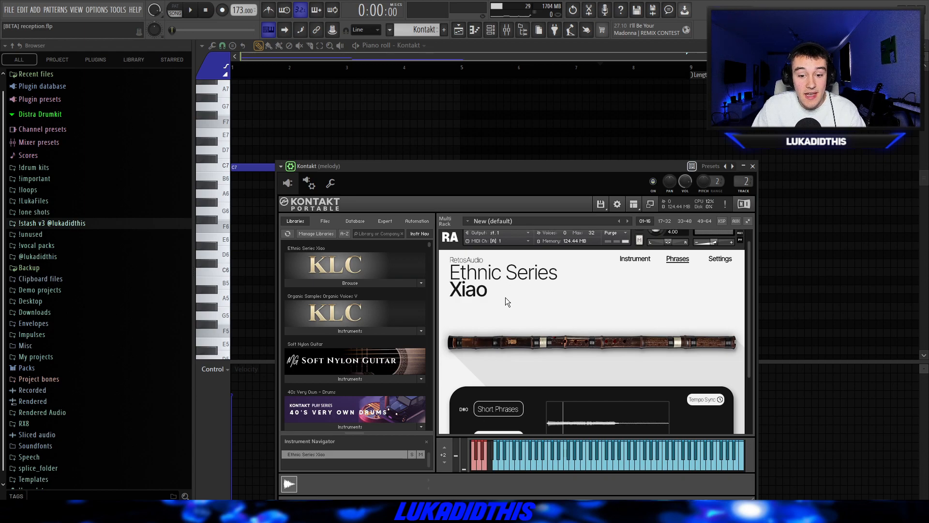
{"action": "scroll", "coordinate": [506, 295], "scroll_direction": "down", "scroll_amount": 3}
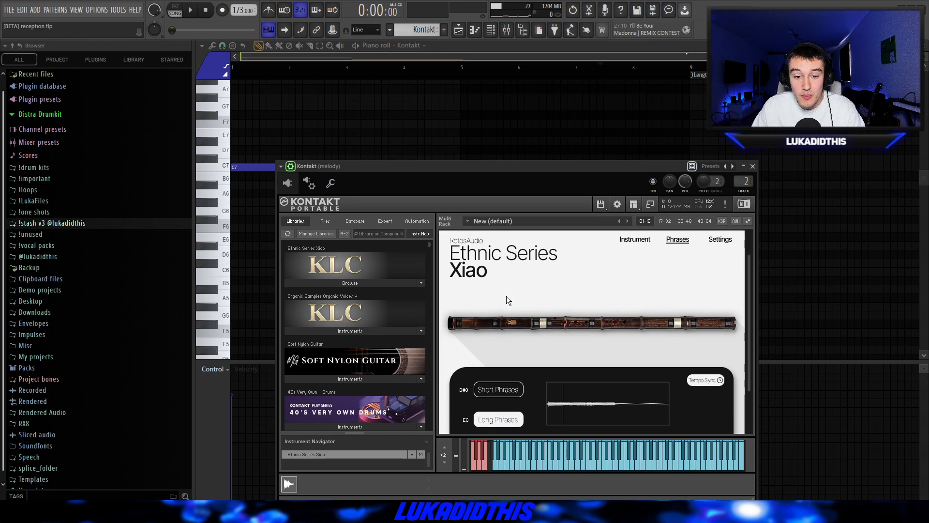
{"action": "scroll", "coordinate": [538, 332], "scroll_direction": "down", "scroll_amount": 1}
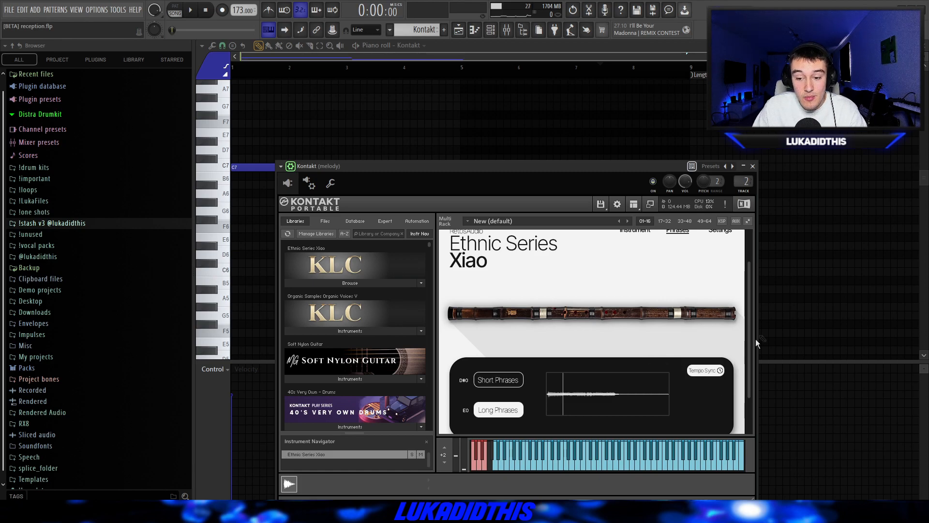
{"action": "right_click", "coordinate": [771, 325]}
{"action": "scroll", "coordinate": [578, 257], "scroll_direction": "up", "scroll_amount": 4}
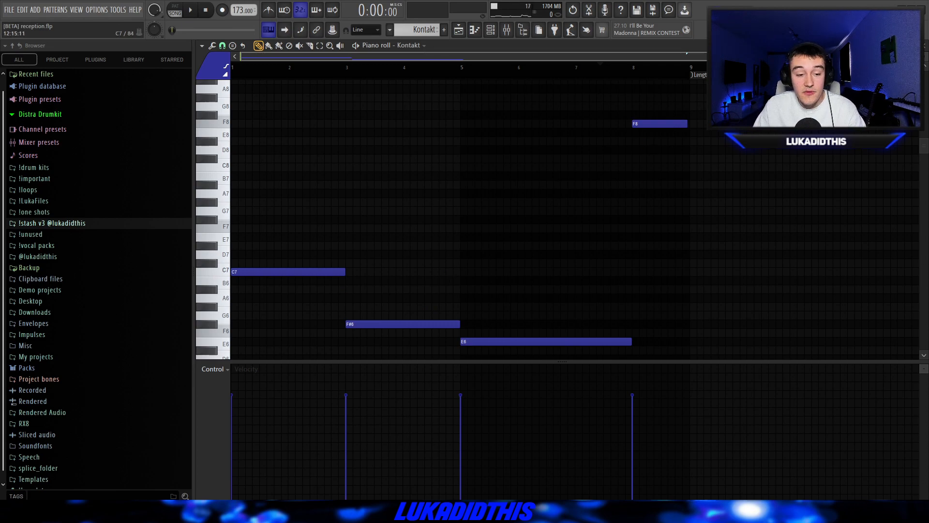
{"action": "key", "text": "space"}
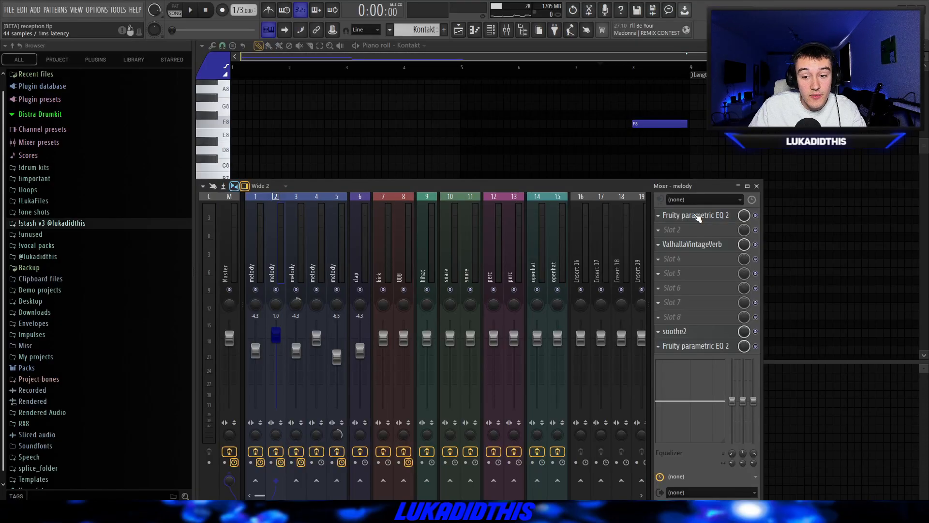
Inspect the effects on the Kontakt melody insert, including soothe2 and the final Fruity parametric EQ 2.
{"action": "left_click", "coordinate": [698, 215]}
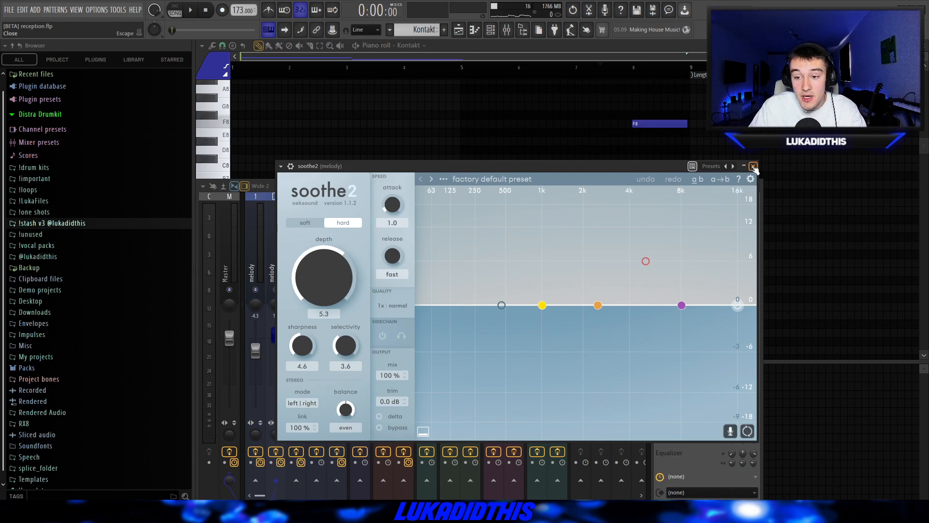
{"action": "left_click", "coordinate": [754, 167]}
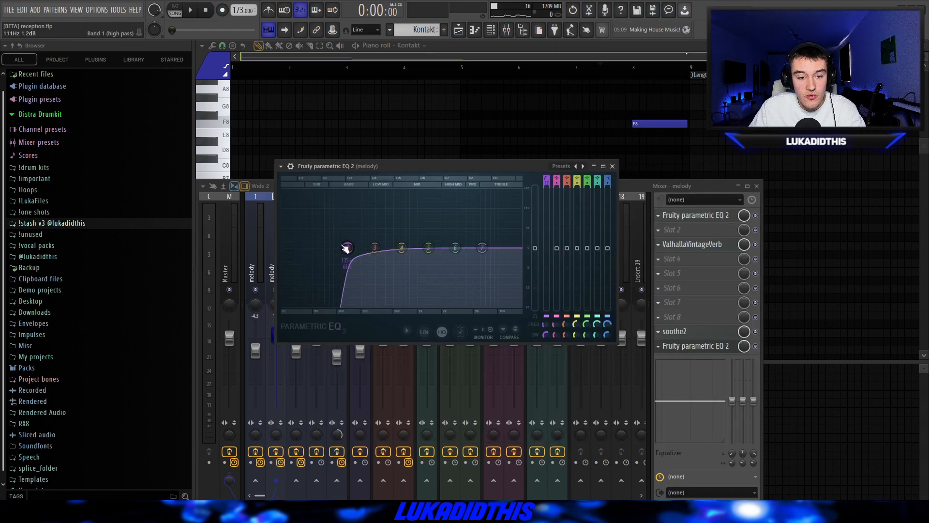
{"action": "left_click", "coordinate": [612, 166]}
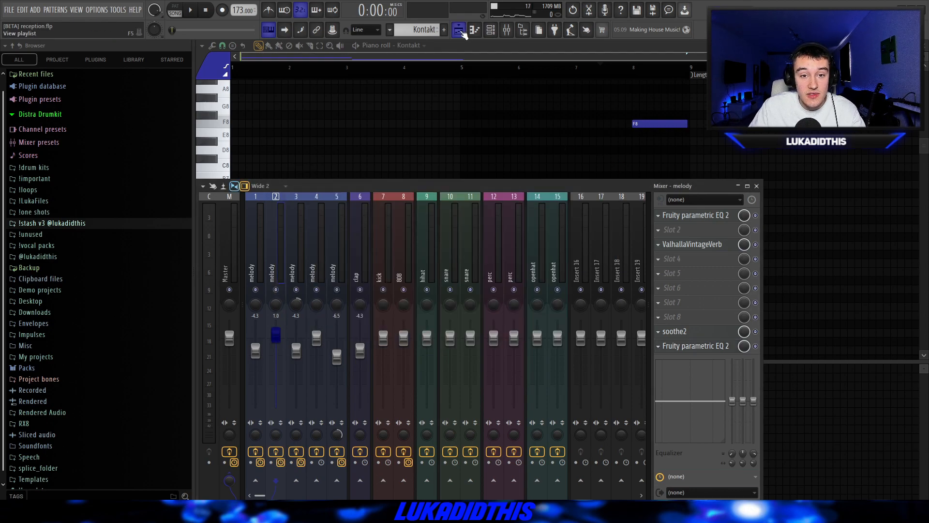
Return to the playlist and examine the Onlyxne_Drum Loop_kirkland 180 clip's settings and its slices on track 4.
{"action": "left_click", "coordinate": [459, 30]}
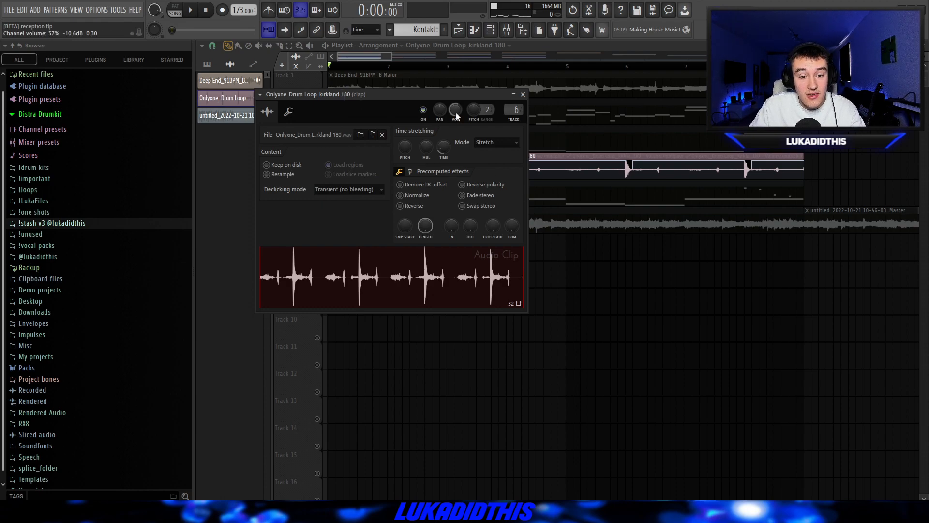
{"action": "right_click", "coordinate": [576, 280]}
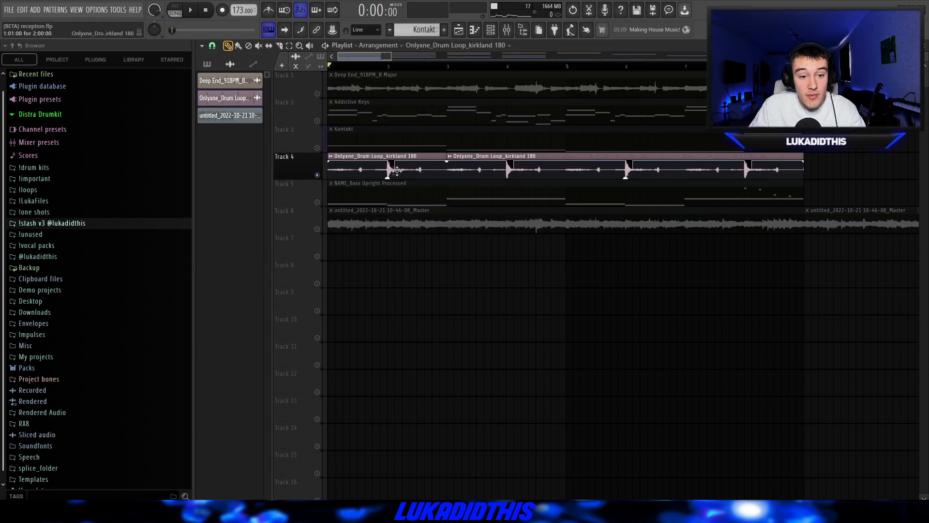
{"action": "scroll", "coordinate": [382, 178], "scroll_direction": "up", "scroll_amount": 3}
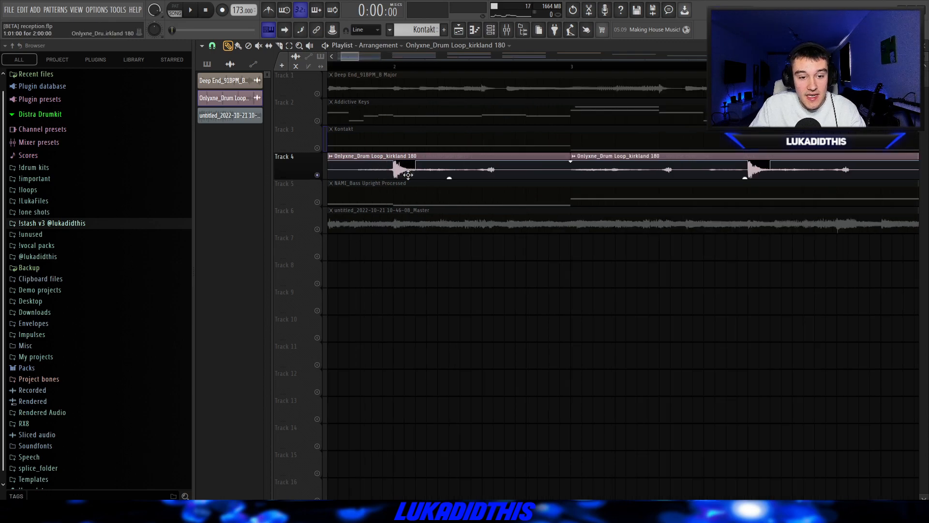
Play the Onlyxne_Drum Loop_kirkland 180 pattern on track 4 and inspect the Fruity parametric EQ 2 on the clap insert.
{"action": "scroll", "coordinate": [405, 165], "scroll_direction": "down", "scroll_amount": 1}
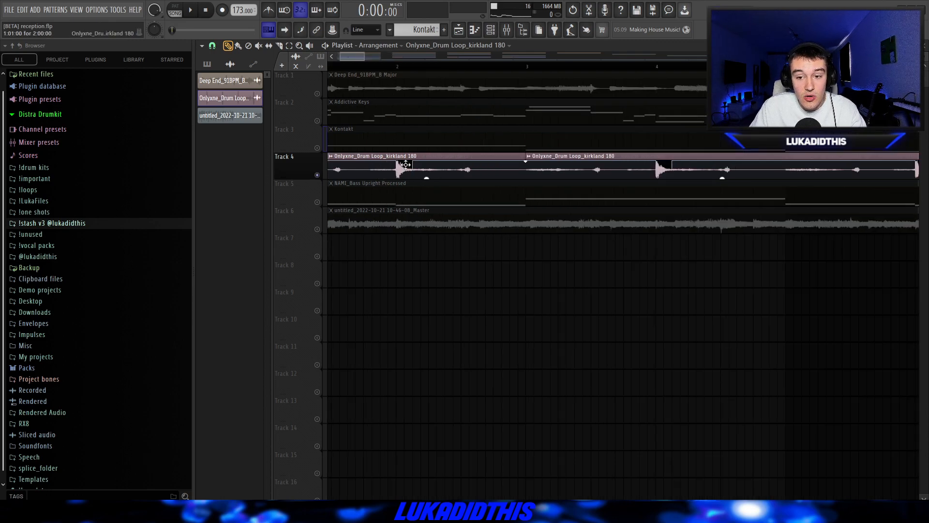
{"action": "scroll", "coordinate": [406, 165], "scroll_direction": "down", "scroll_amount": 3}
{"action": "scroll", "coordinate": [335, 170], "scroll_direction": "down", "scroll_amount": 1}
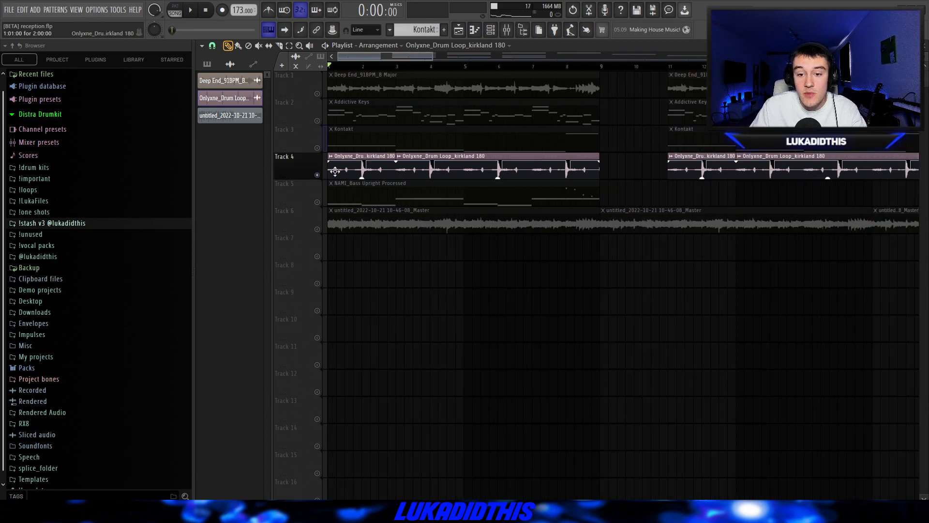
{"action": "key", "text": "space"}
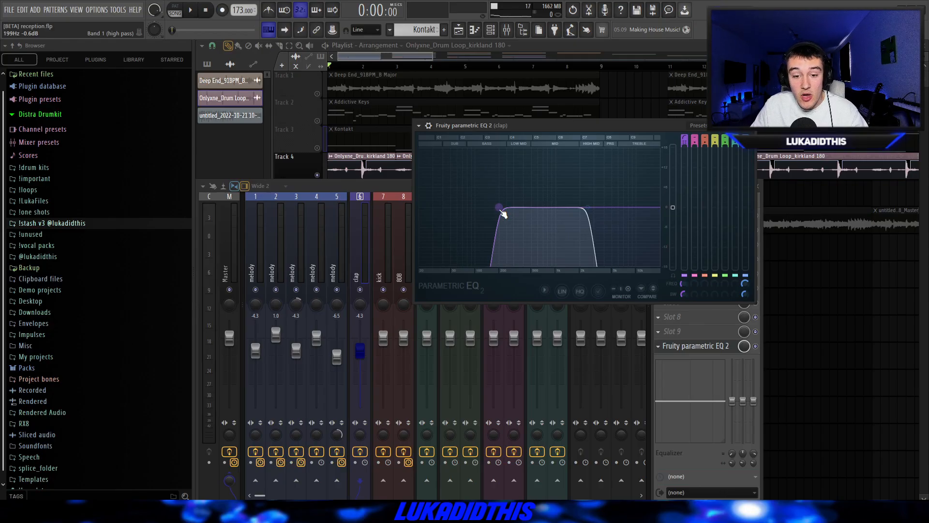
{"action": "mouse_move", "coordinate": [503, 213]}
{"action": "left_mouse_down"}
{"action": "mouse_move", "coordinate": [452, 203]}
{"action": "mouse_move", "coordinate": [494, 208]}
{"action": "left_mouse_up"}
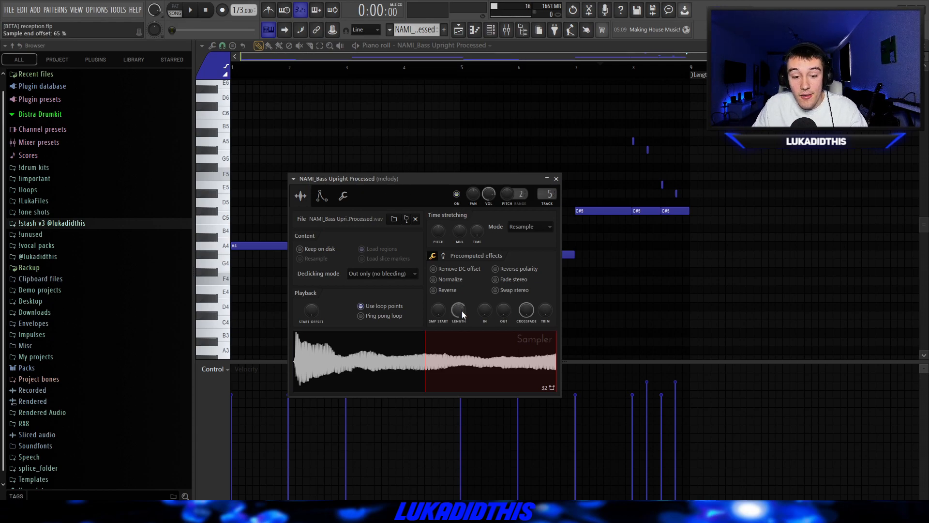
Review and play the NAMI_Bass Upright Processed piano roll notes, including the high fill notes, and inspect soothe2 on its melody insert.
{"action": "right_click", "coordinate": [676, 317]}
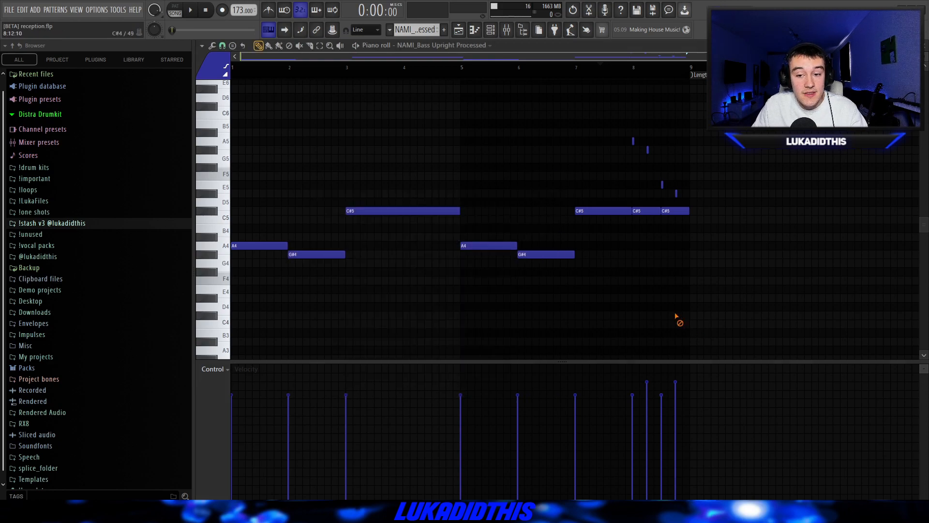
{"action": "scroll", "coordinate": [660, 312], "scroll_direction": "up", "scroll_amount": 1}
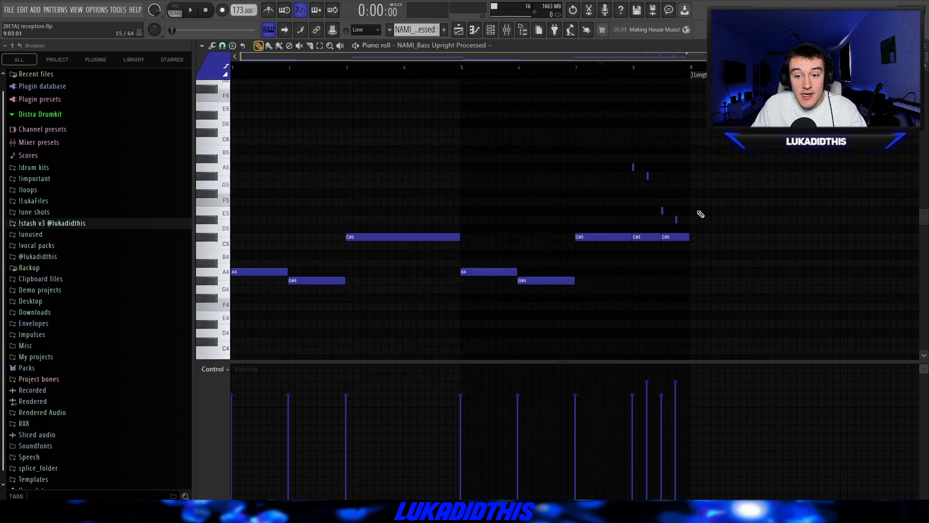
{"action": "scroll", "coordinate": [701, 213], "scroll_direction": "up", "scroll_amount": 5}
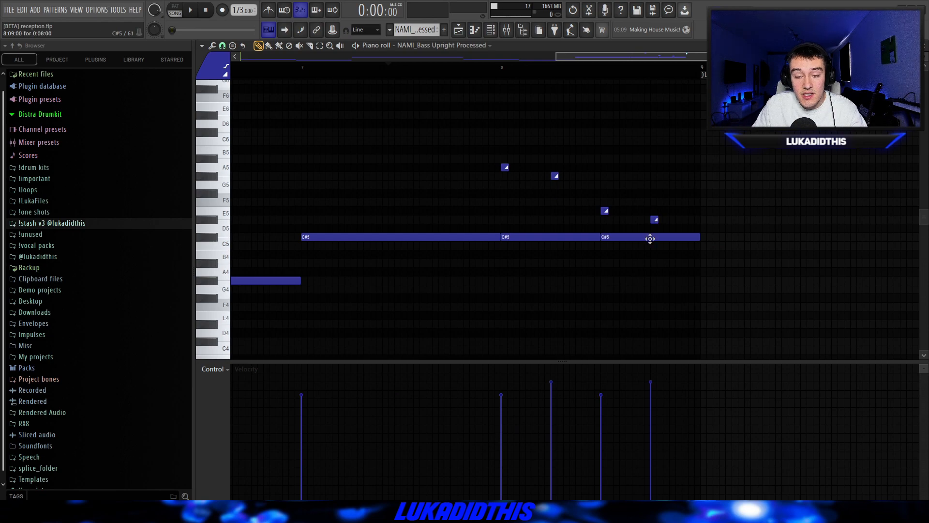
{"action": "scroll", "coordinate": [673, 295], "scroll_direction": "down", "scroll_amount": 5}
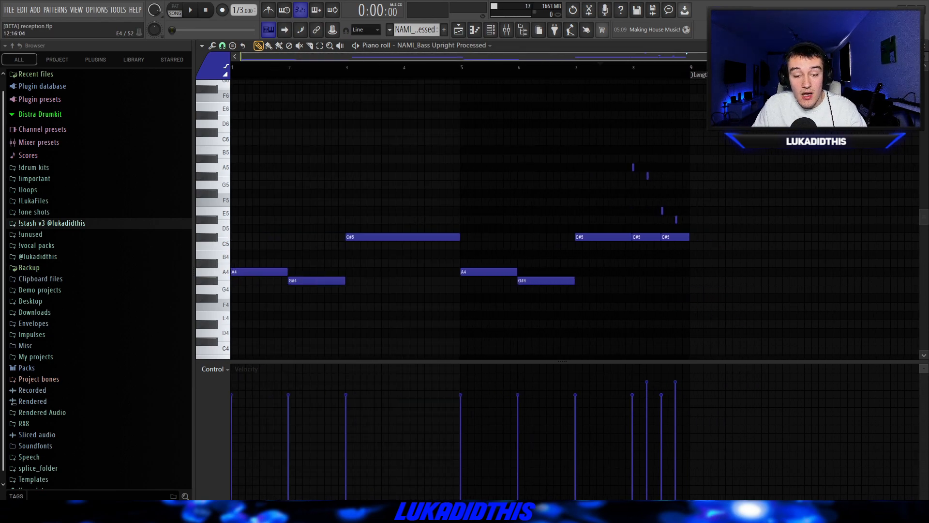
{"action": "key", "text": "space"}
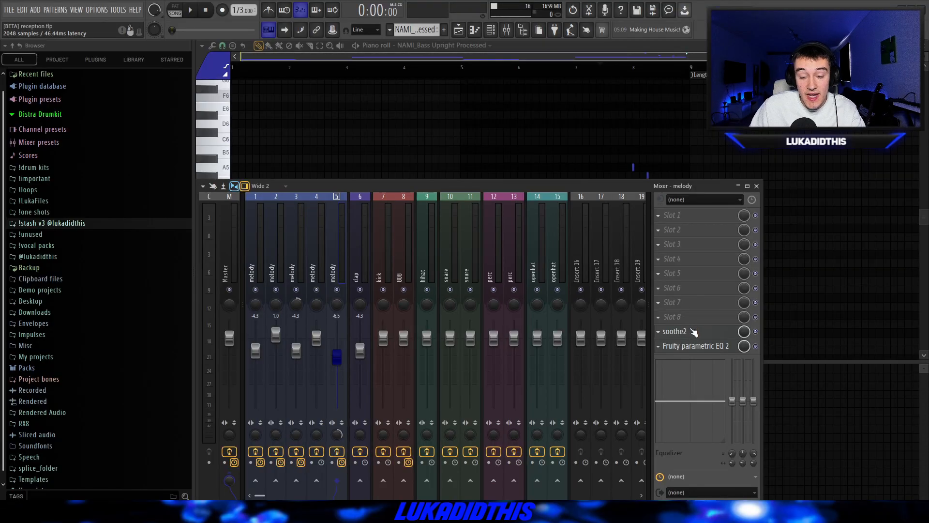
{"action": "left_click", "coordinate": [695, 330]}
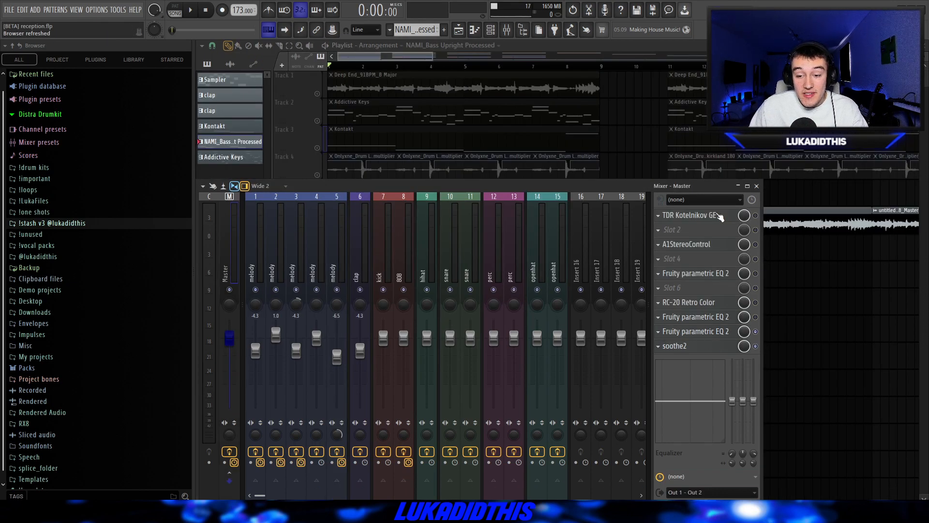
Inspect the Master insert's effects in order: TDR Kotelnikov GE, A1StereoControl, Fruity parametric EQ 2 and RC-20 Retro Color.
{"action": "left_click", "coordinate": [682, 217]}
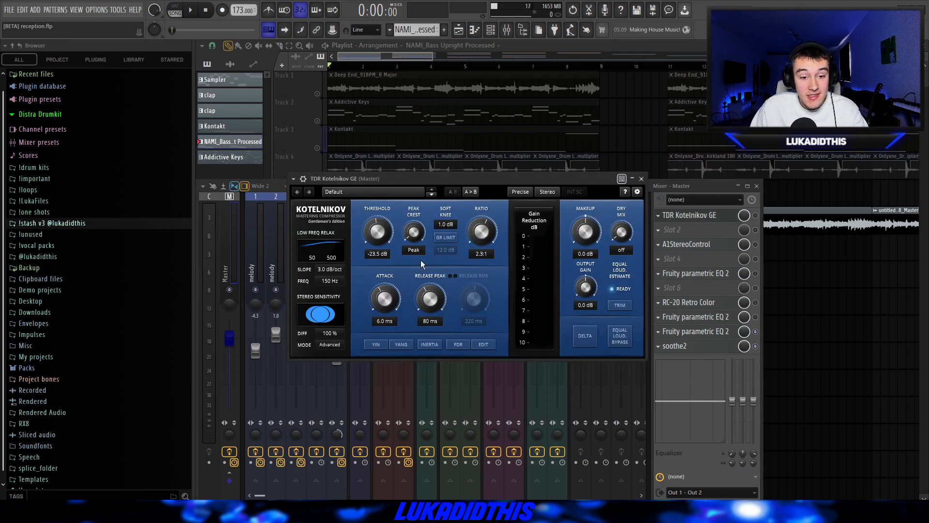
{"action": "left_click", "coordinate": [642, 178]}
{"action": "left_click", "coordinate": [686, 243]}
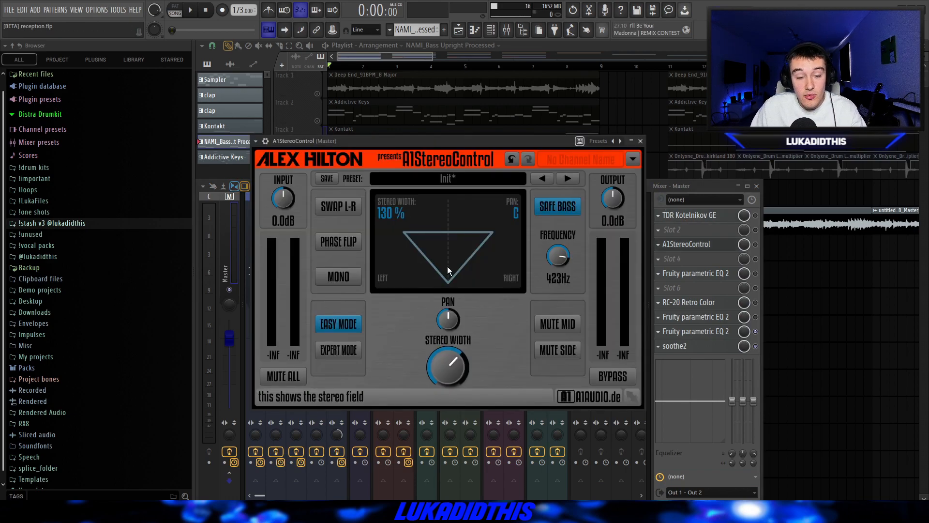
{"action": "left_click", "coordinate": [641, 141]}
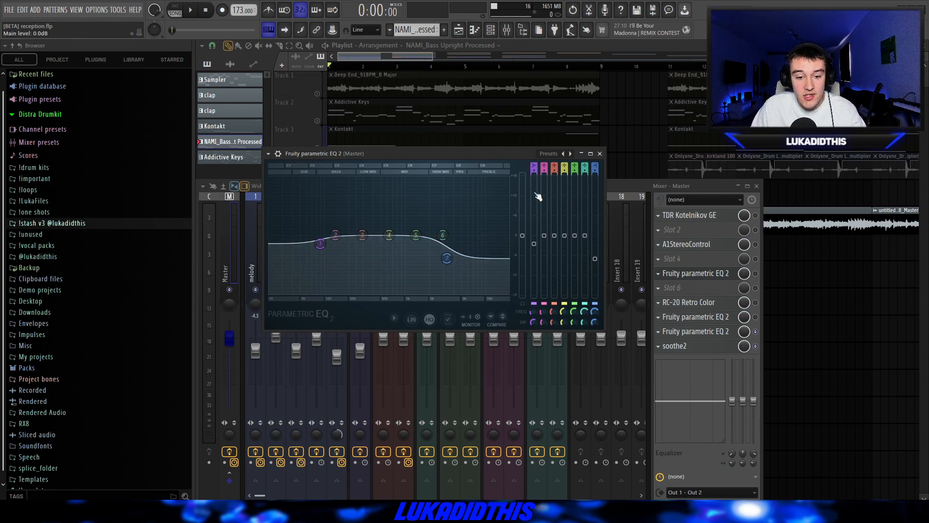
{"action": "left_click", "coordinate": [689, 302]}
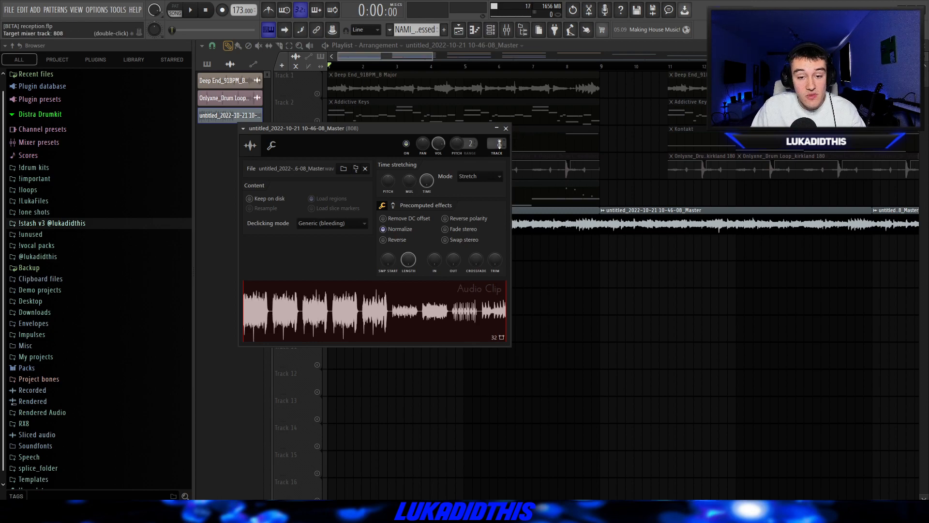
{"action": "double_click", "coordinate": [499, 142]}
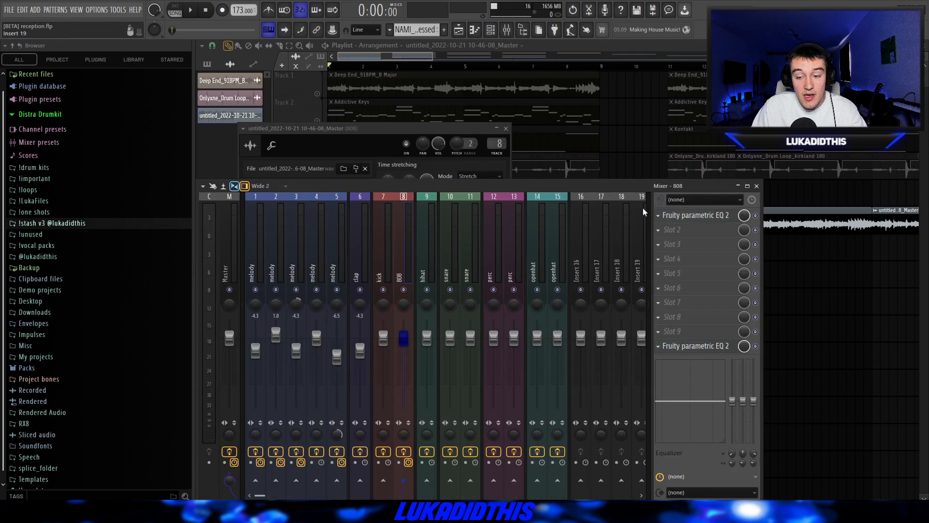
{"action": "left_click", "coordinate": [704, 215]}
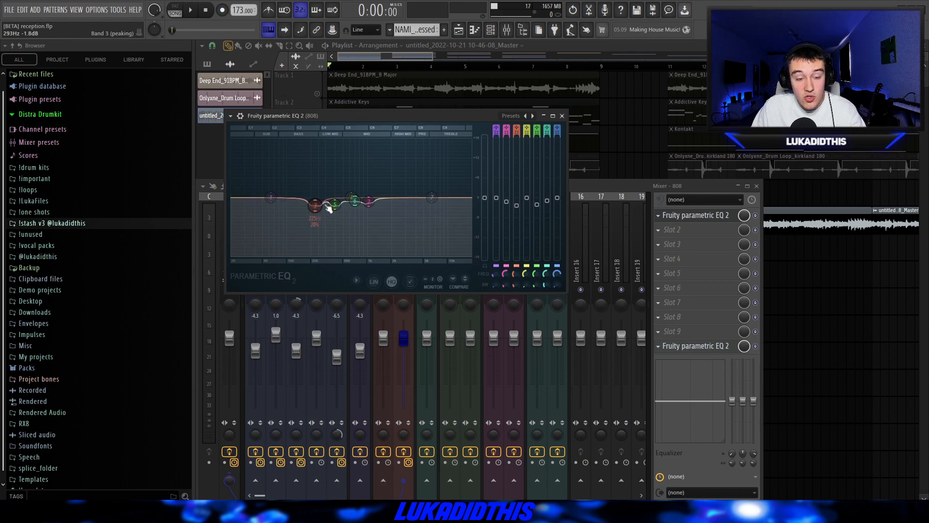
{"action": "left_click", "coordinate": [693, 346]}
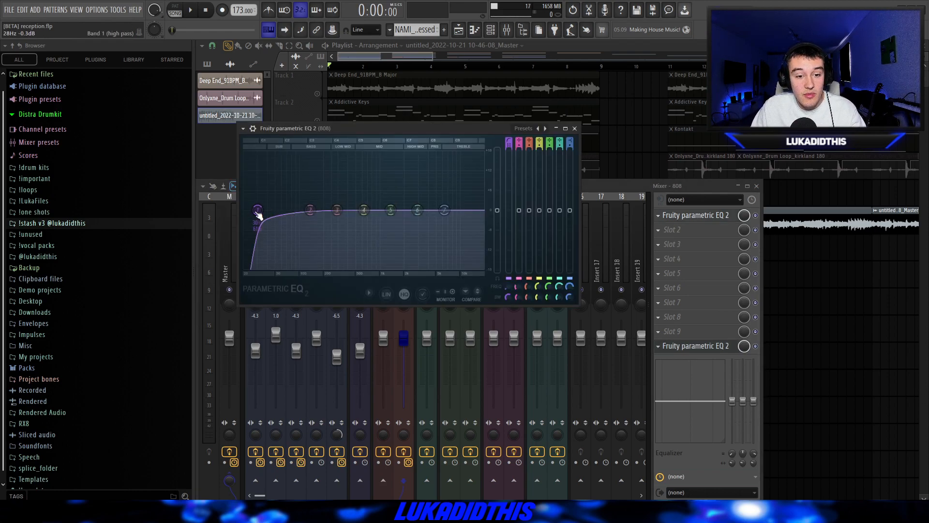
{"action": "left_click", "coordinate": [574, 128]}
{"action": "left_click", "coordinate": [634, 135]}
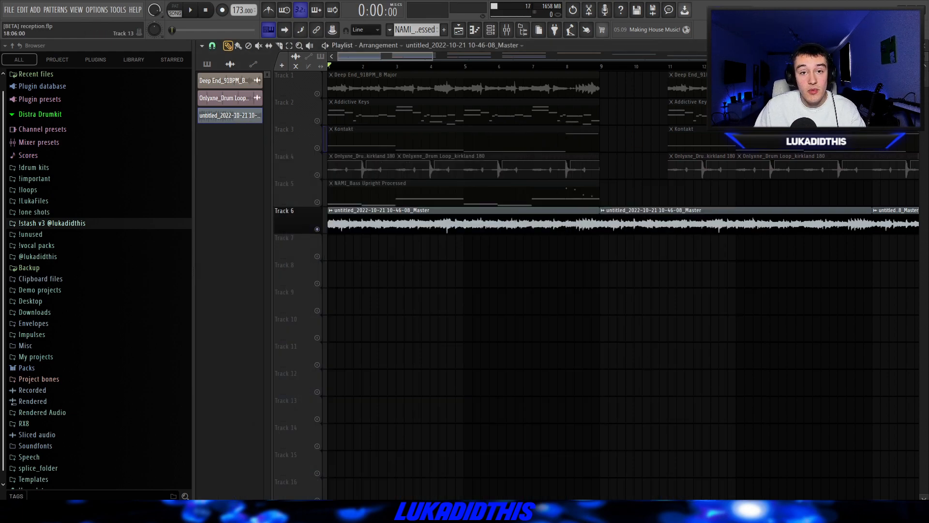